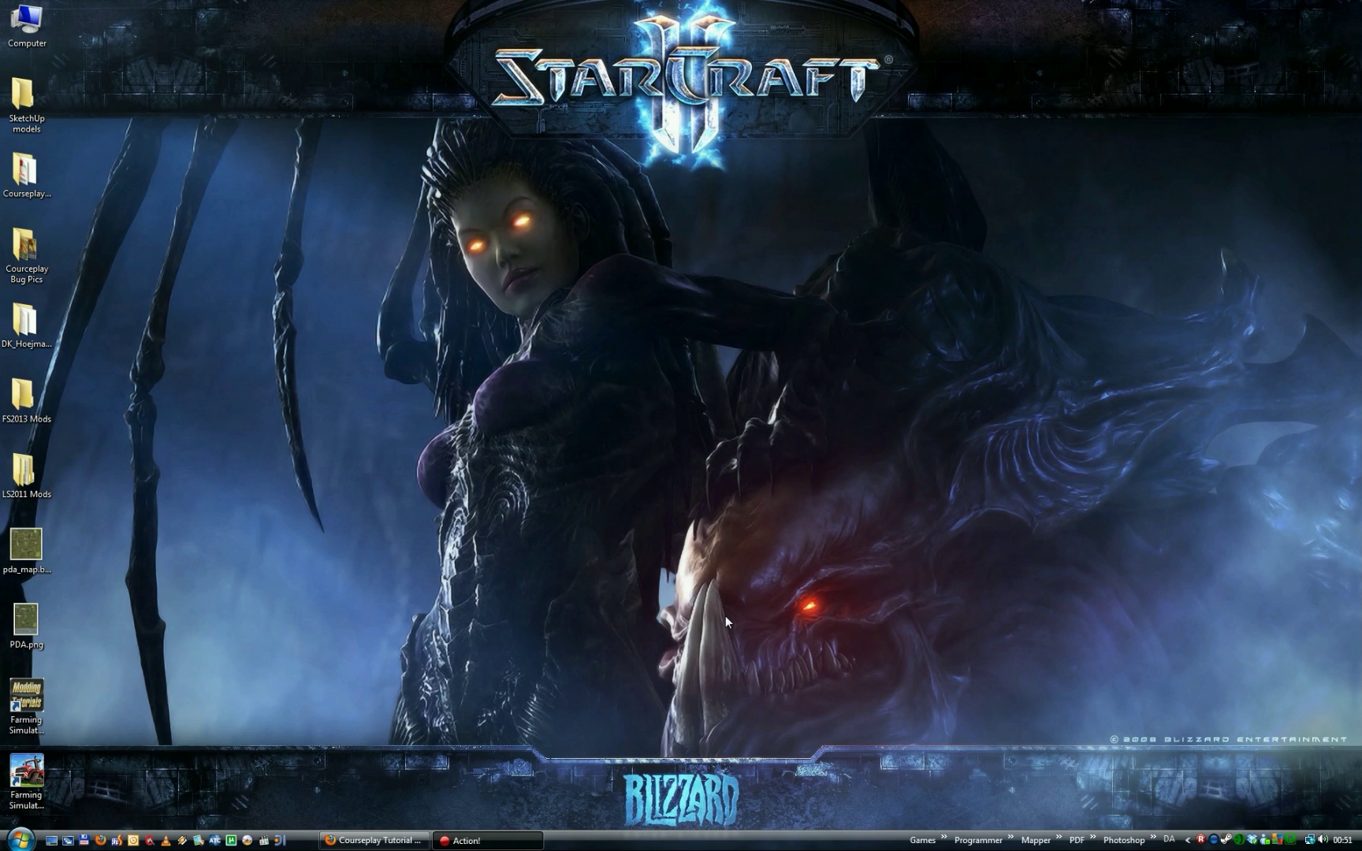
- Launch Firefox and open the netjungle/courseplay GitHub bookmark from the FS2013 bookmarks folder
left_click(102, 839)
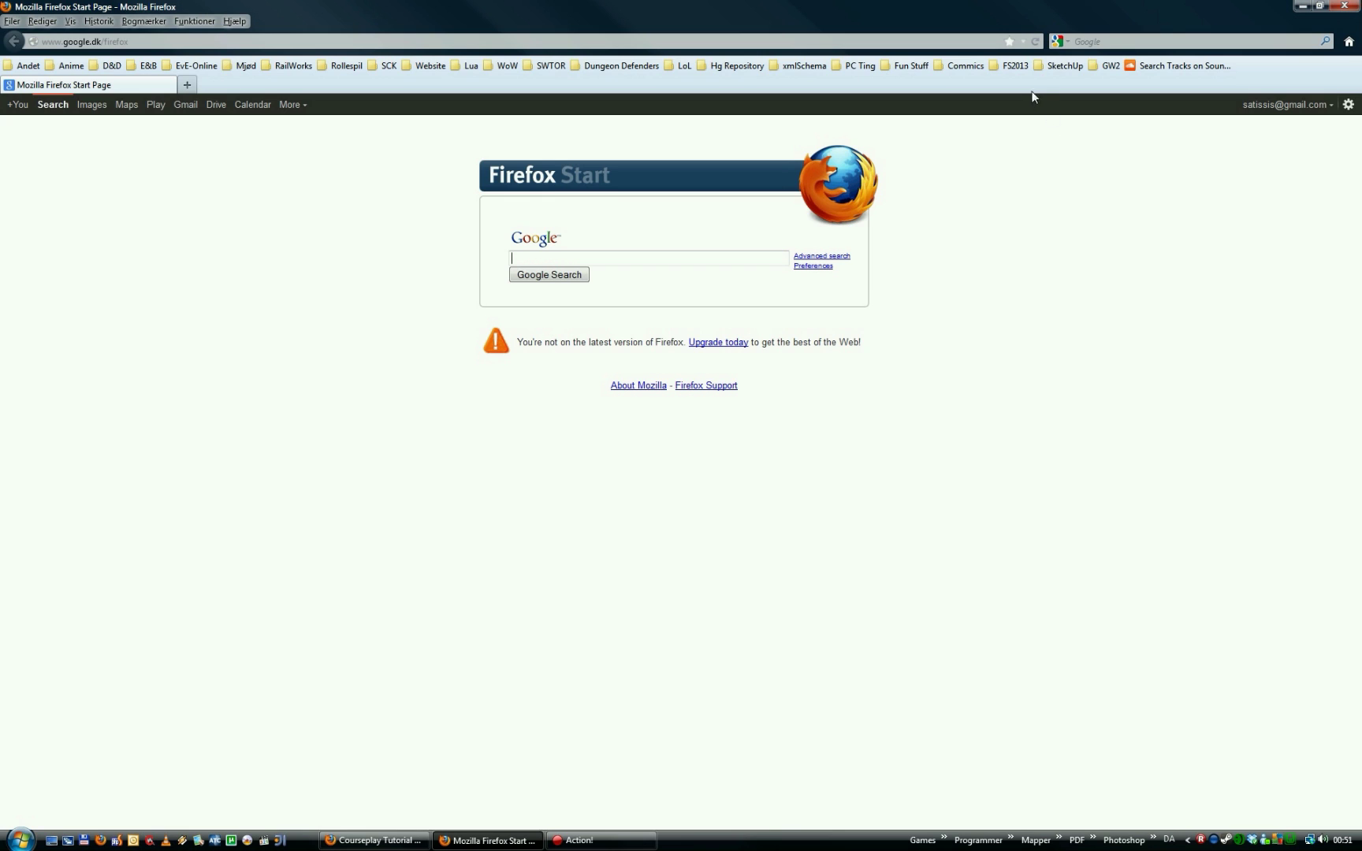
left_click(1020, 68)
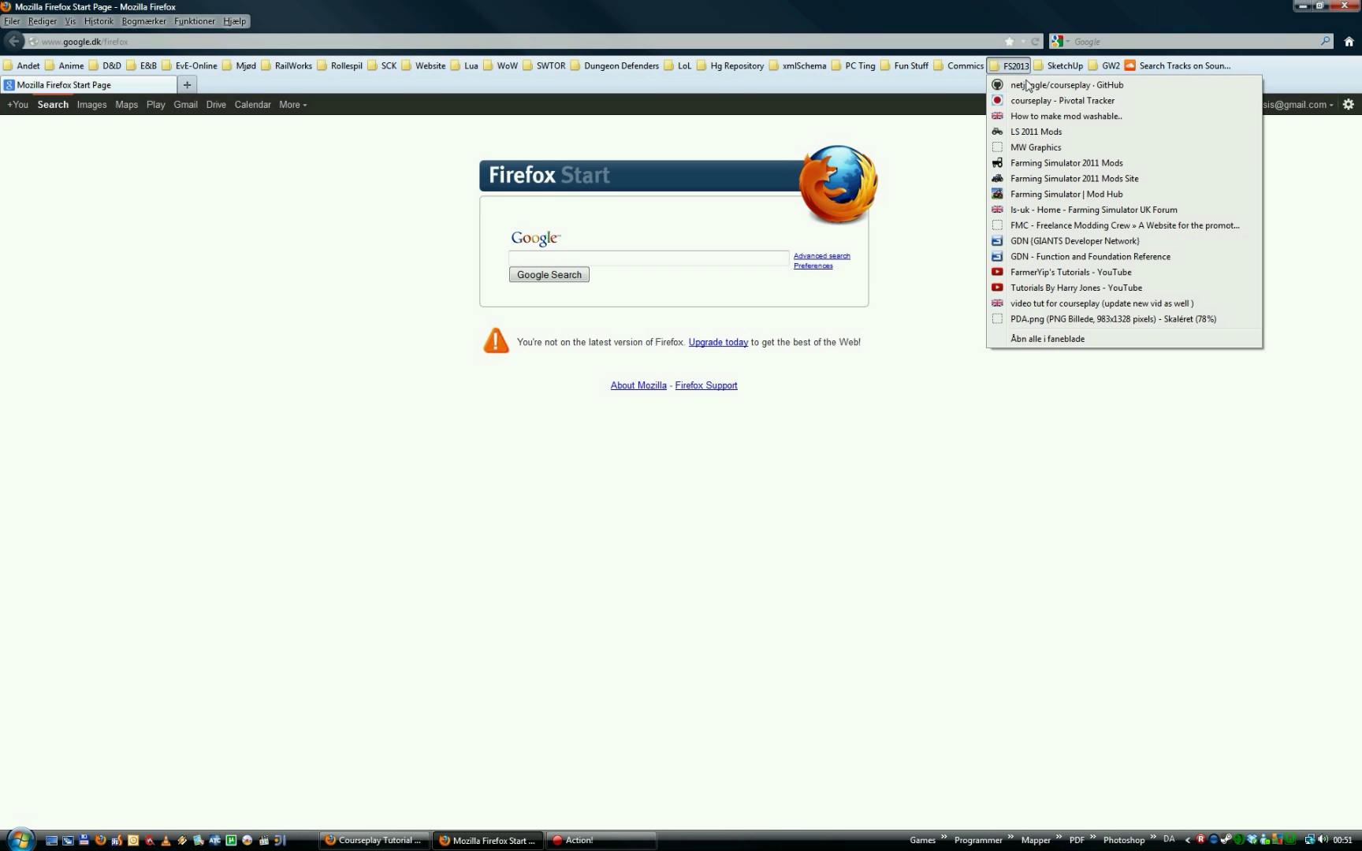
left_click(1048, 85)
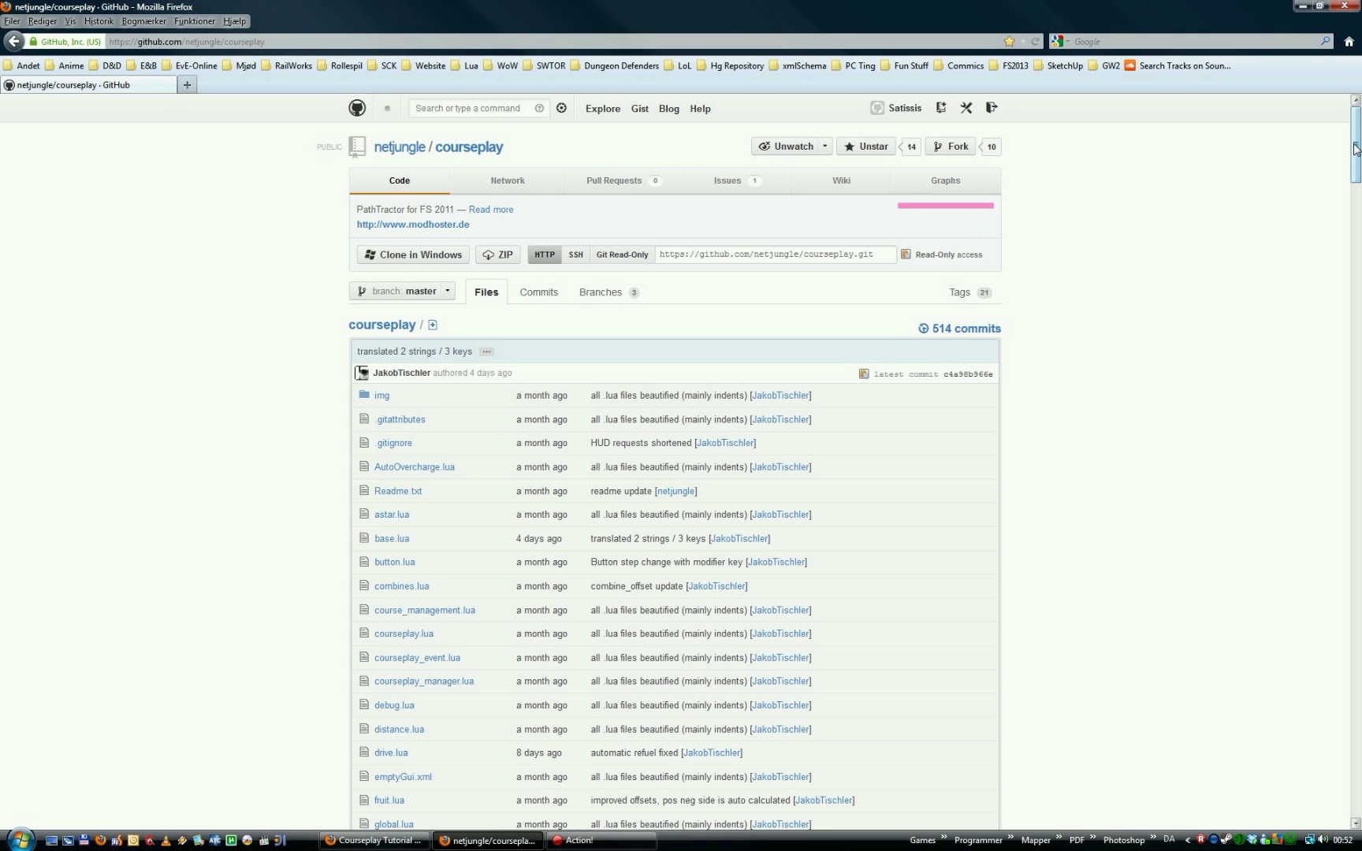
- Save the repository ZIP as courseplay-master.zip on the Desktop, then close Firefox
left_click_drag(1356, 146, 1353, 166)
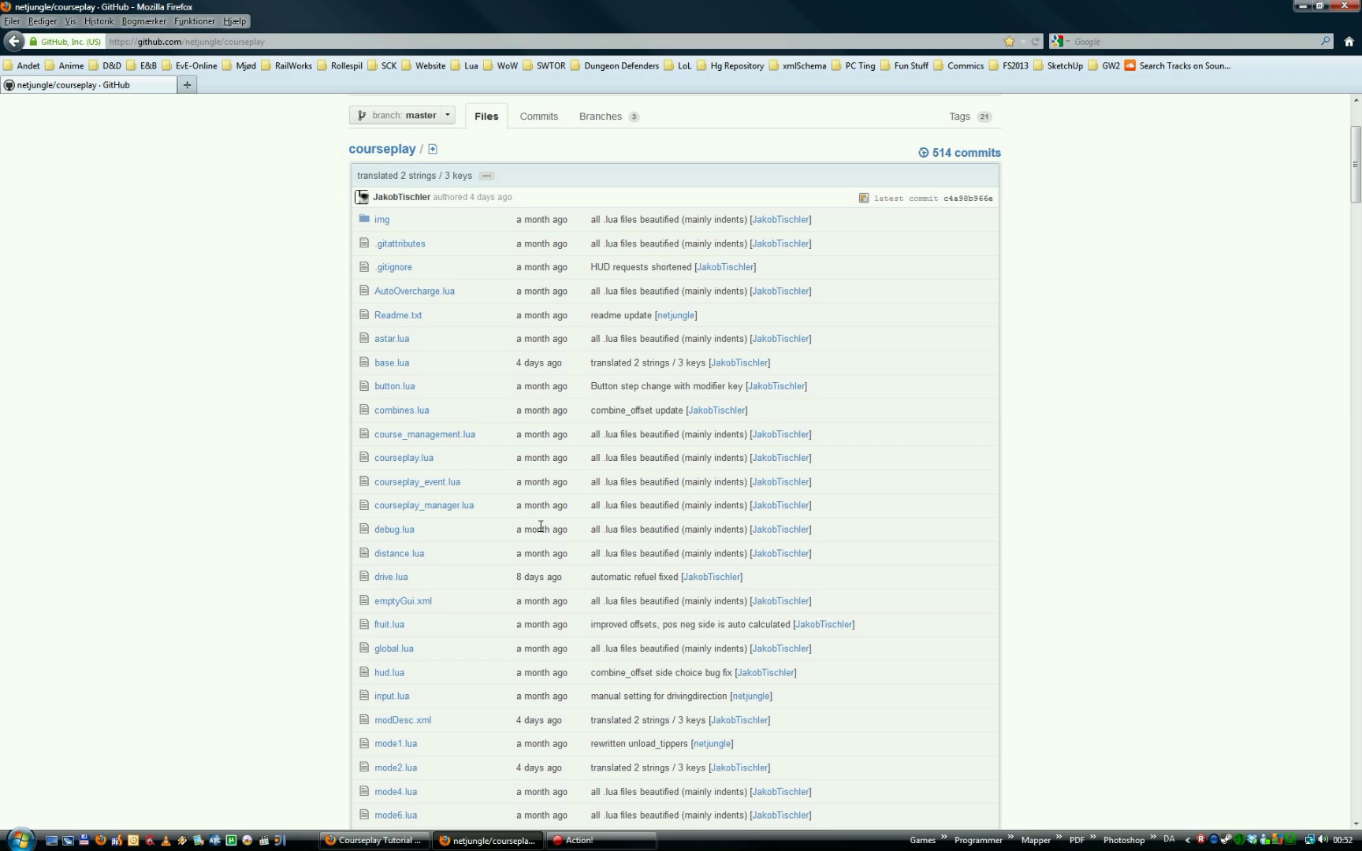
scroll(549, 551, "down", 3)
scroll(549, 552, "down", 3)
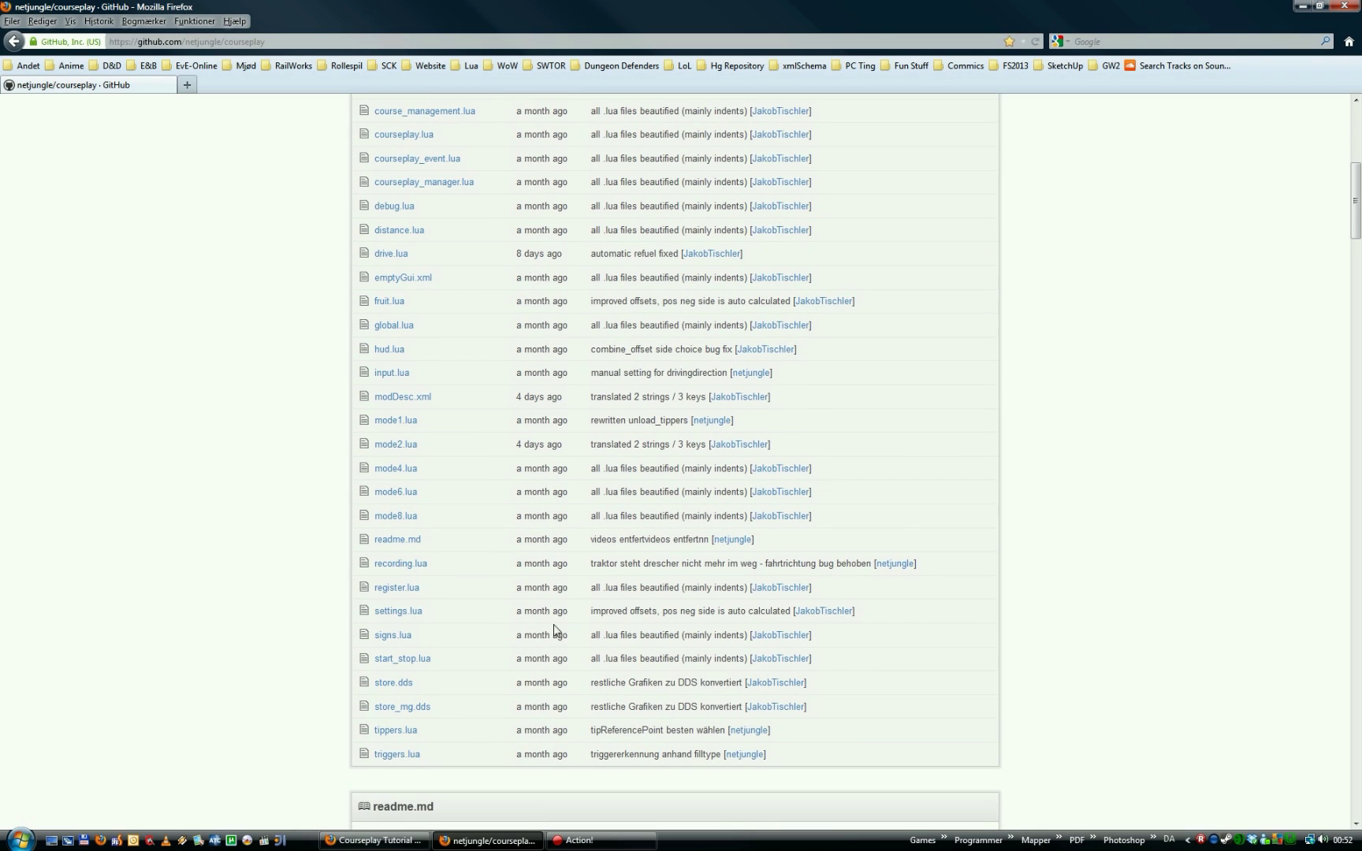
scroll(551, 599, "up", 6)
scroll(551, 597, "up", 1)
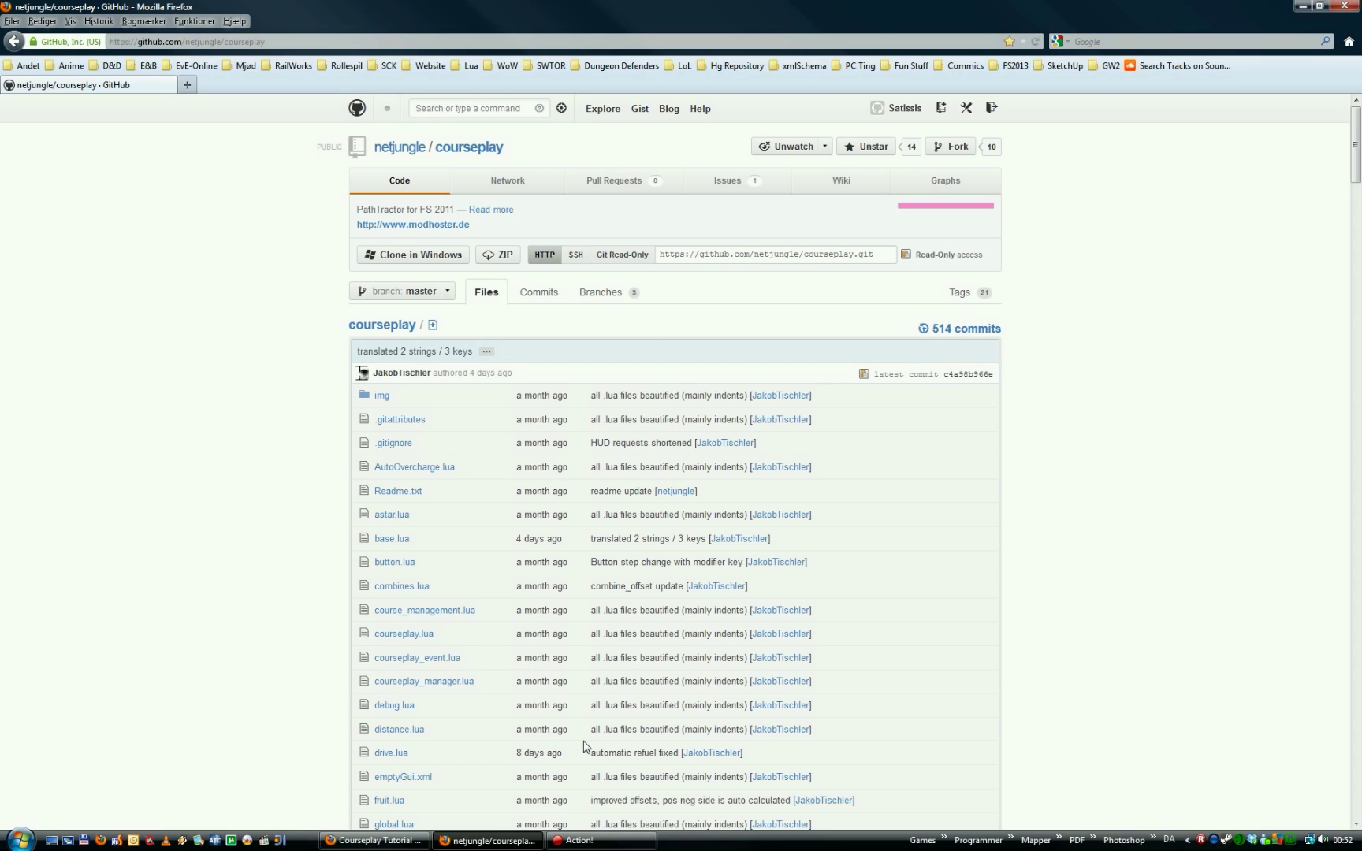
left_click(502, 260)
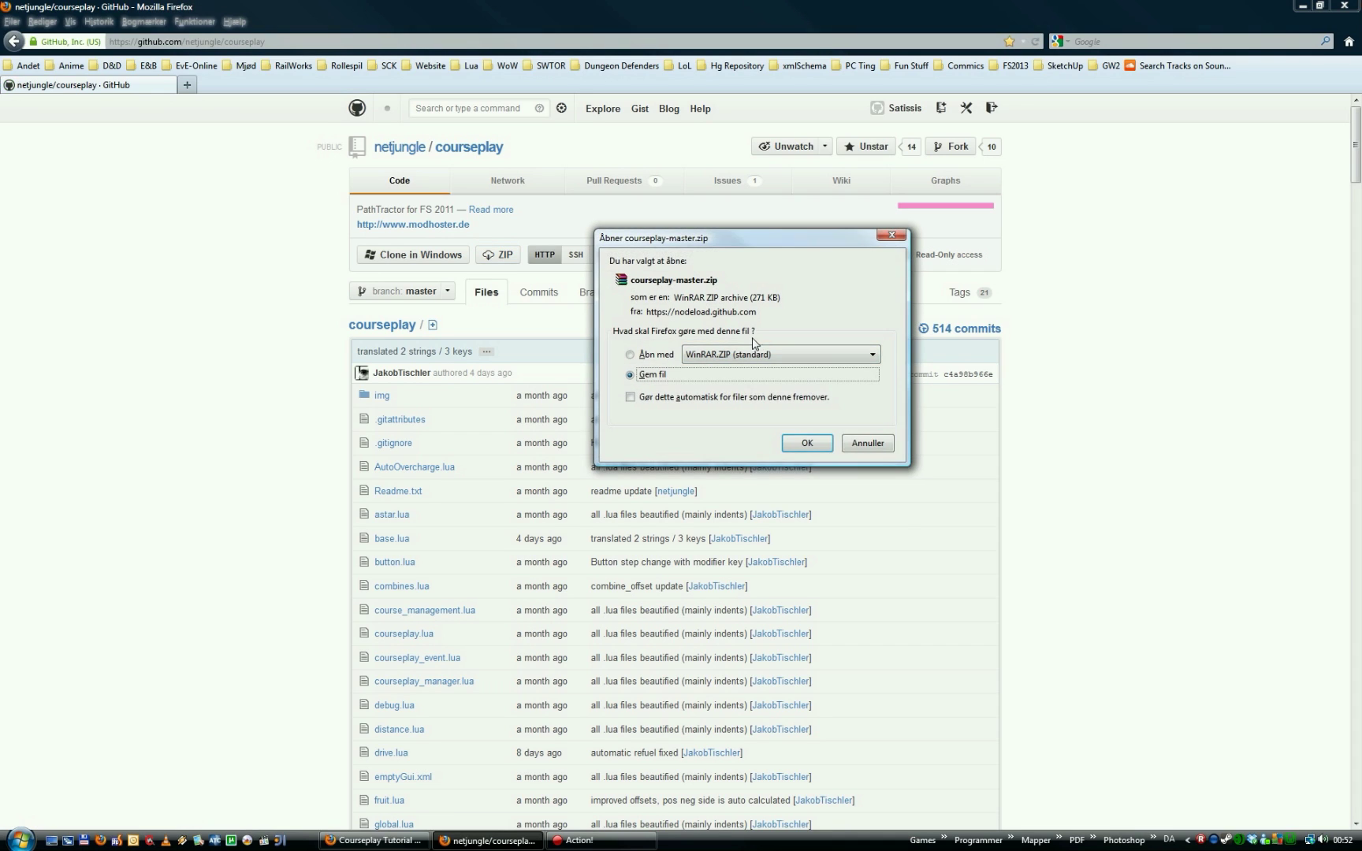
left_click(802, 444)
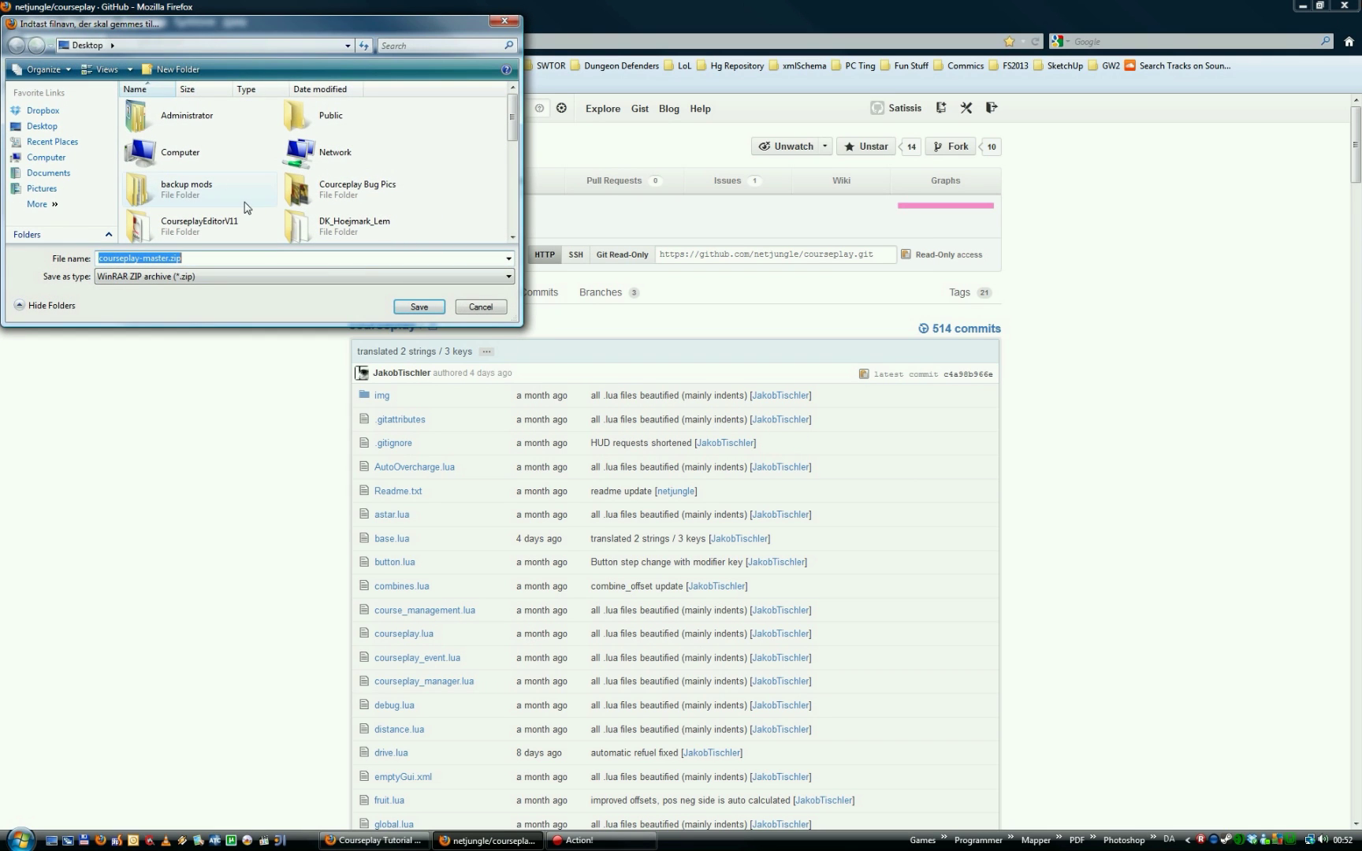
left_click(419, 307)
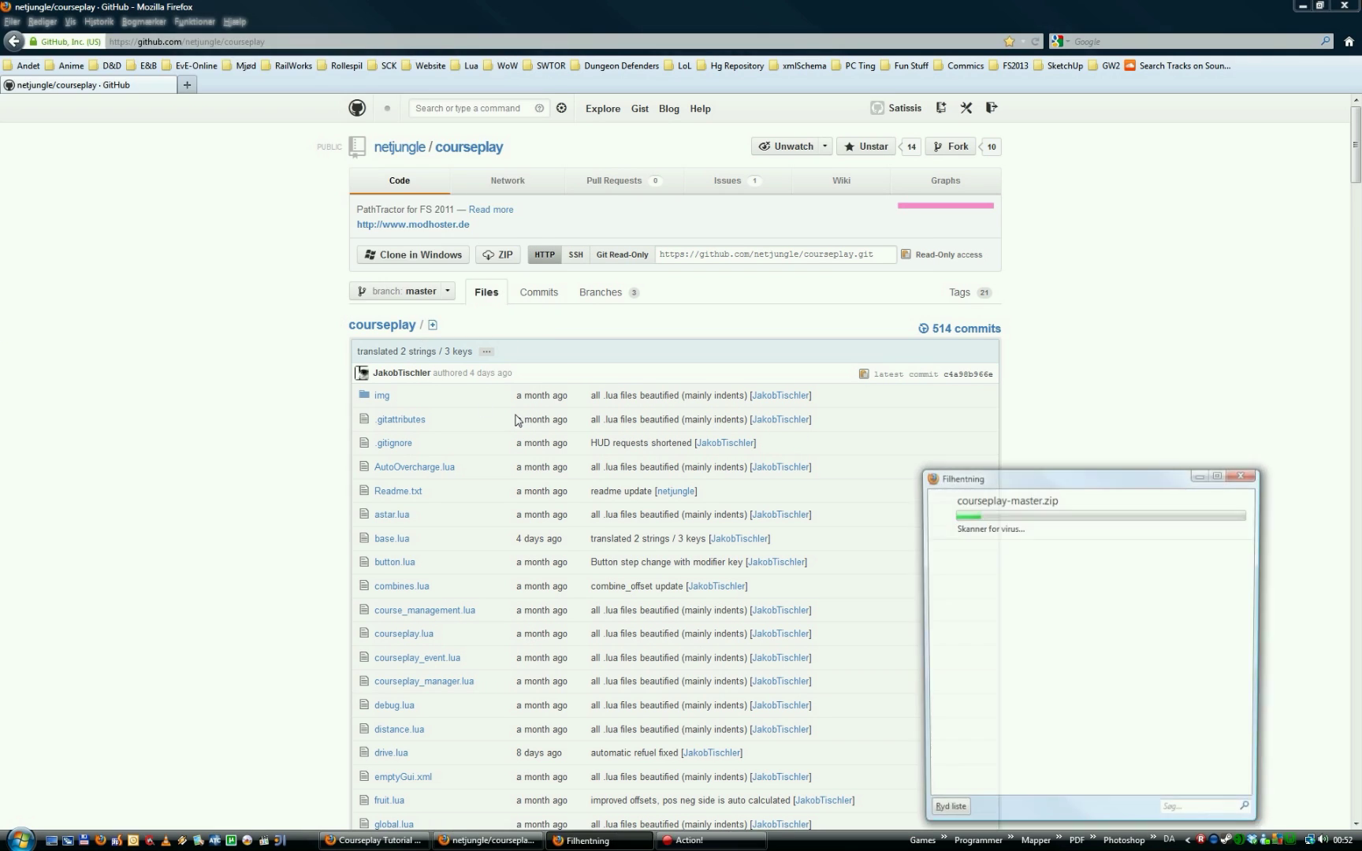
left_click(1350, 9)
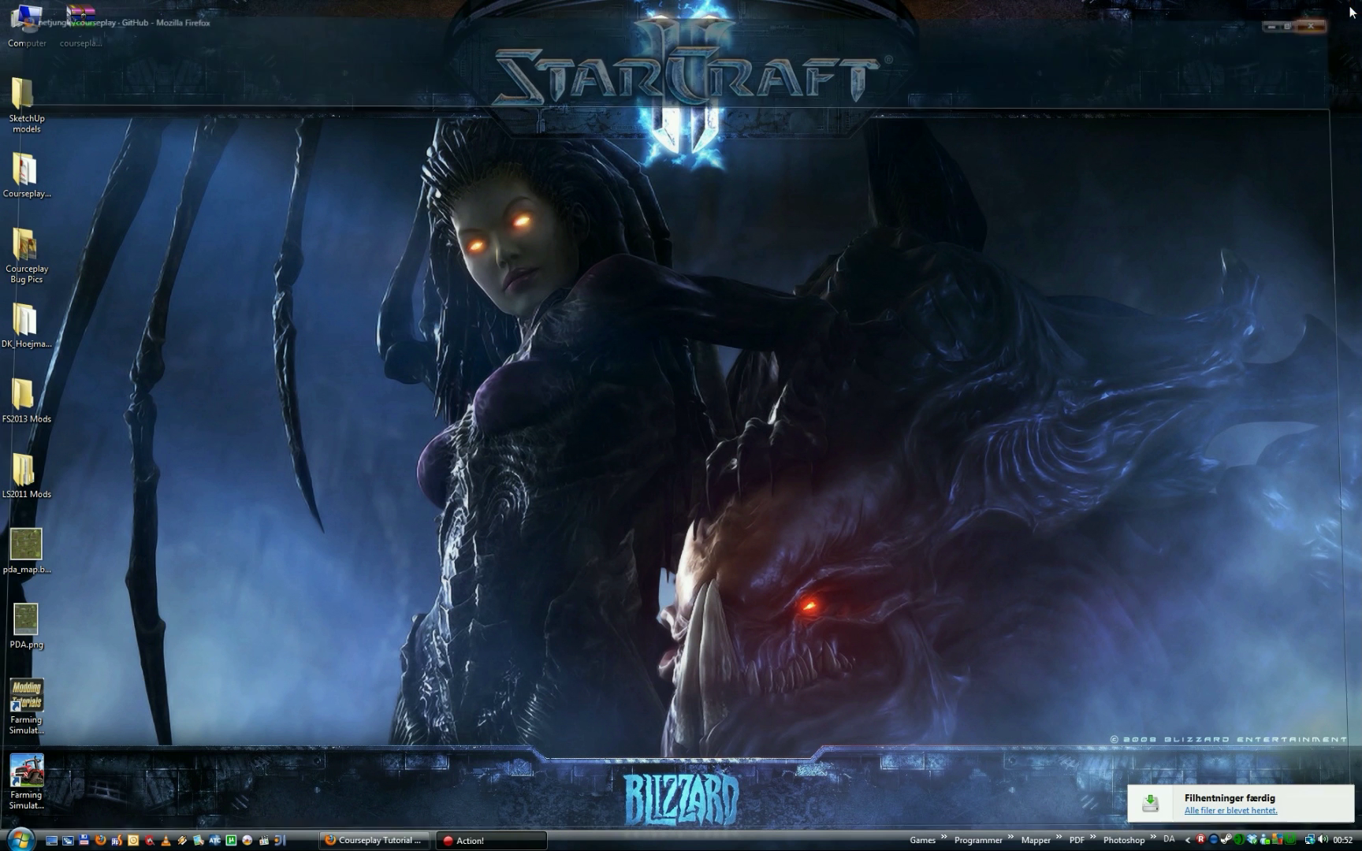
- Extract courseplay-master.zip onto the desktop
left_click(83, 24)
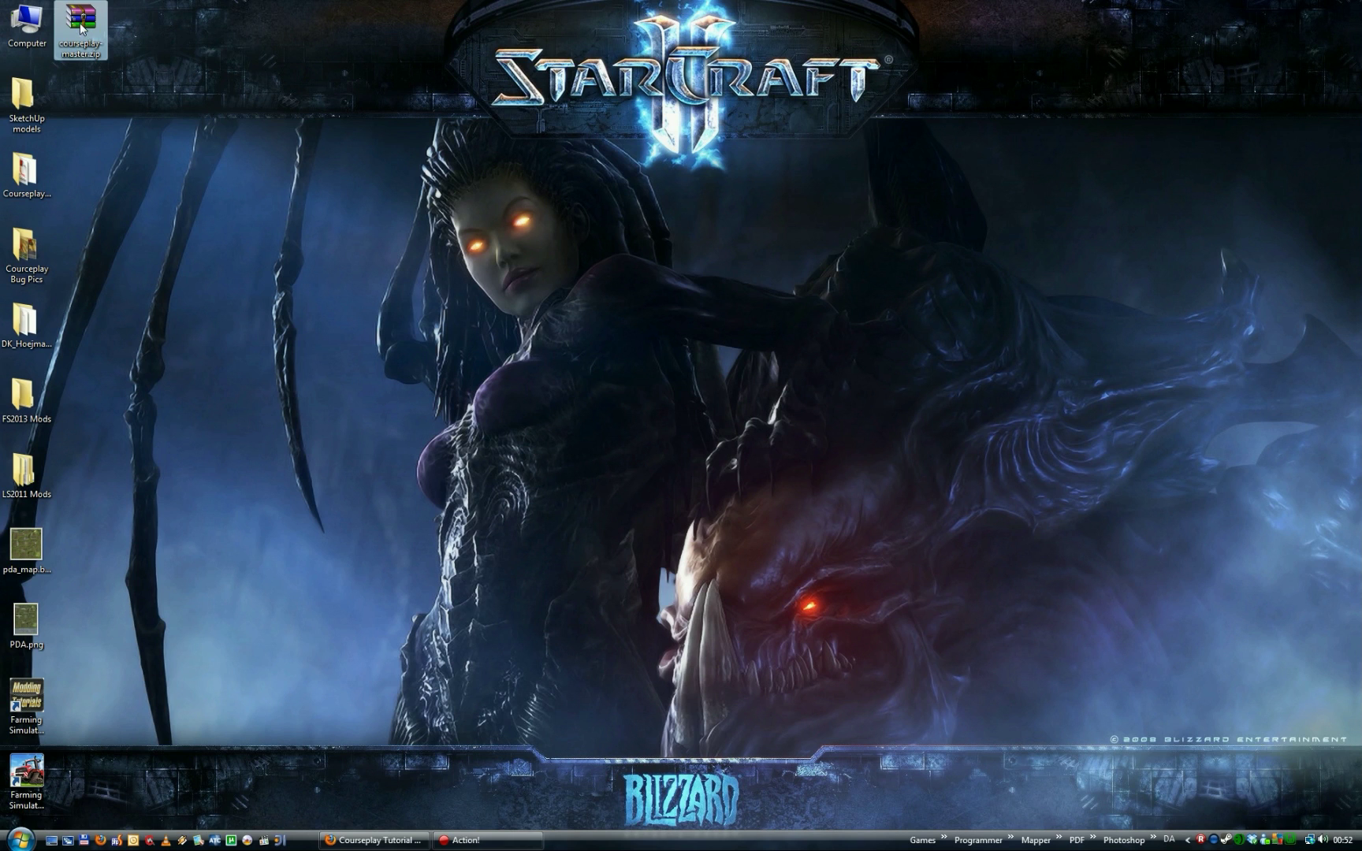
right_click(82, 27)
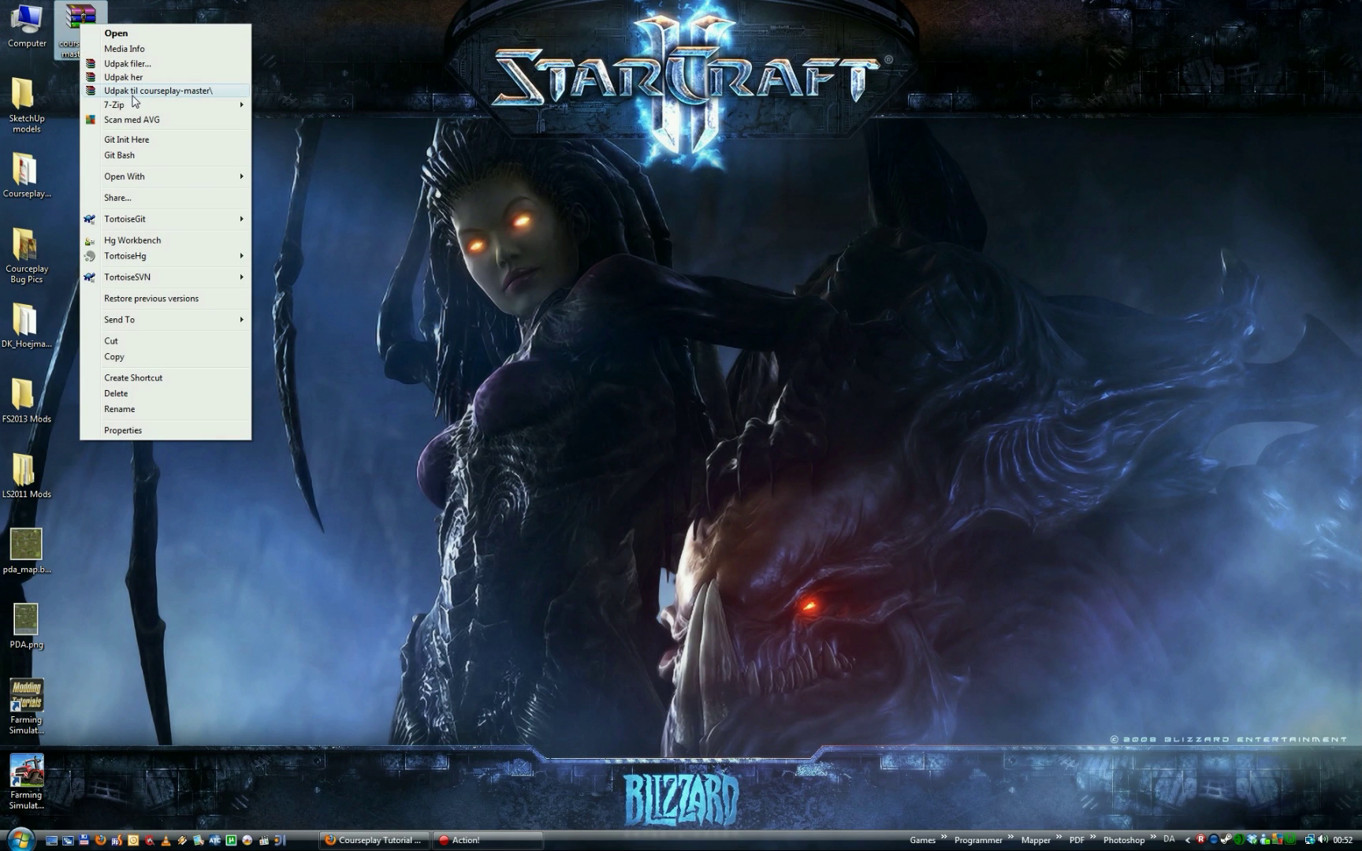
mouse_move(137, 109)
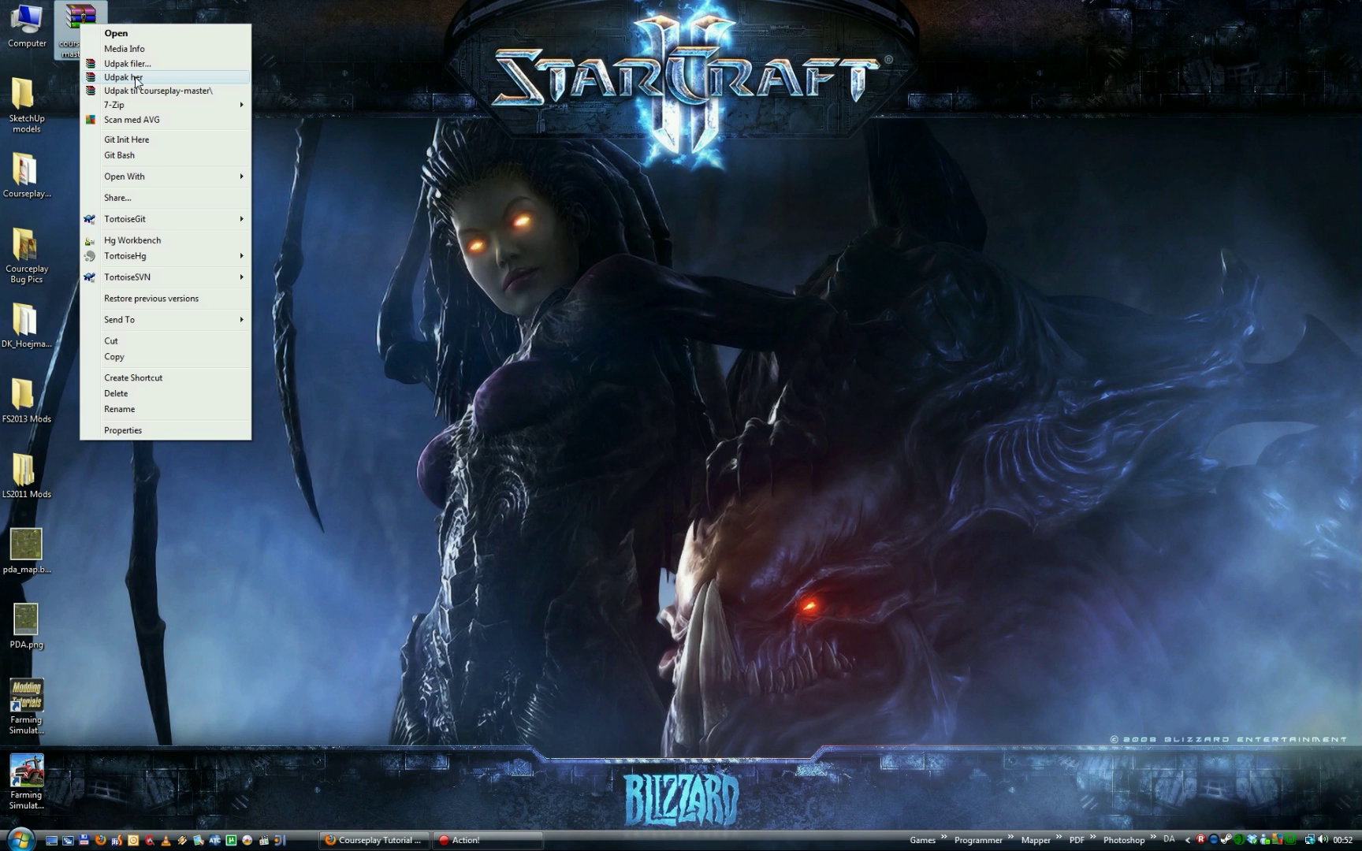
left_click(135, 77)
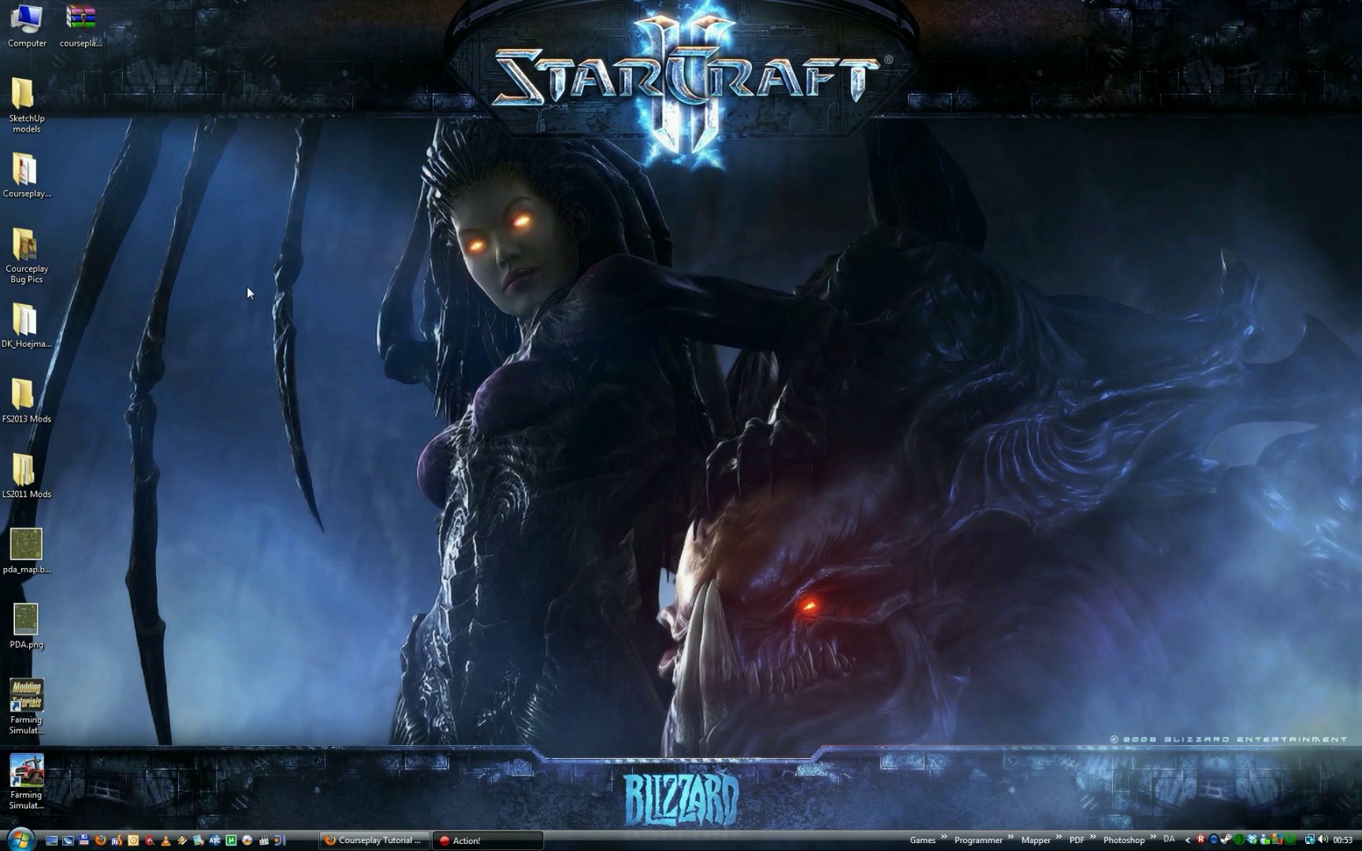
- Open the extracted courseplay-master folder and rubber-band select all 37 items
left_click(84, 106)
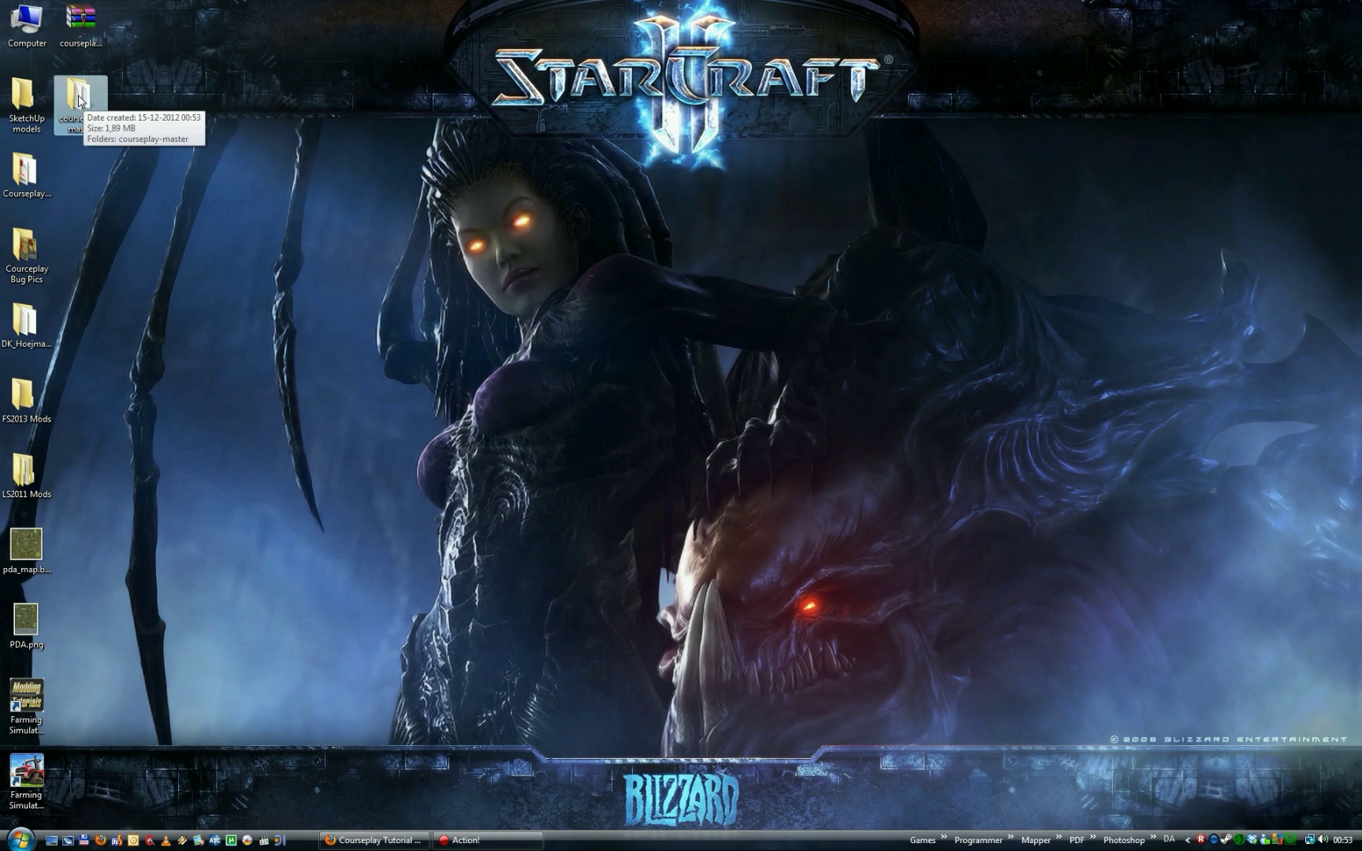
double_click(80, 100)
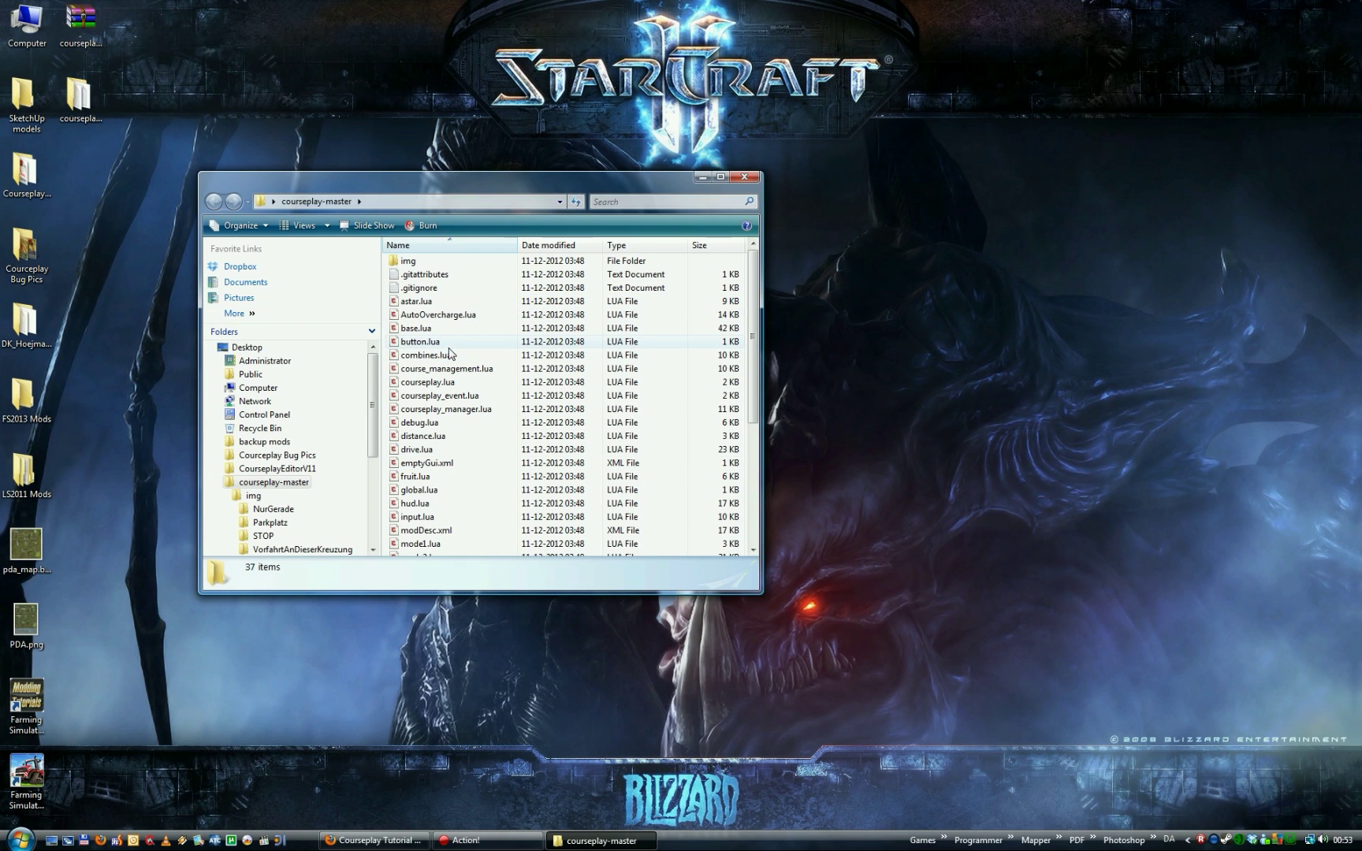
left_click_drag(431, 178, 574, 126)
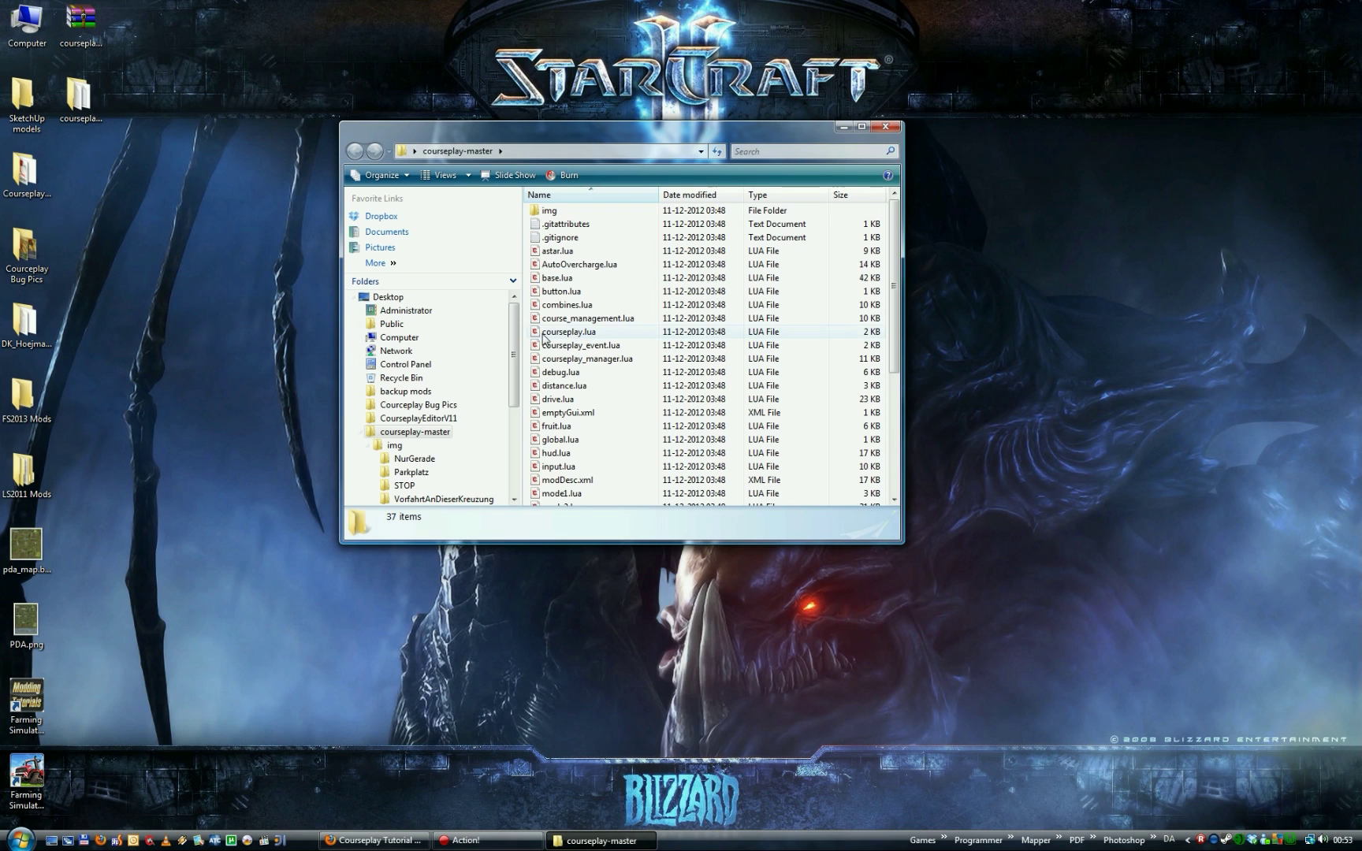
left_click_drag(894, 281, 893, 402)
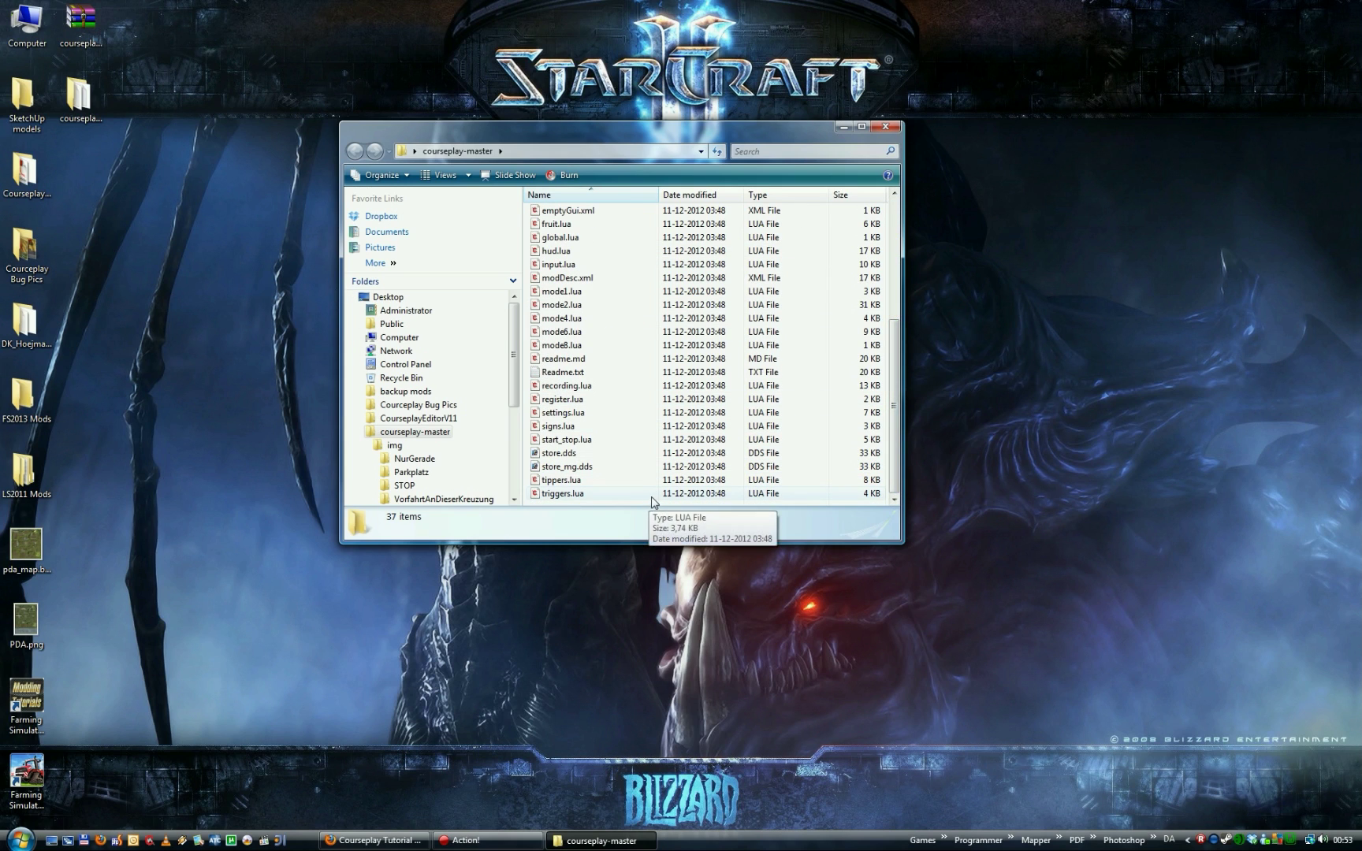
left_click_drag(652, 507, 537, 211)
- Add the selected files to a new WinRAR archive using ZIP format
right_click(552, 214)
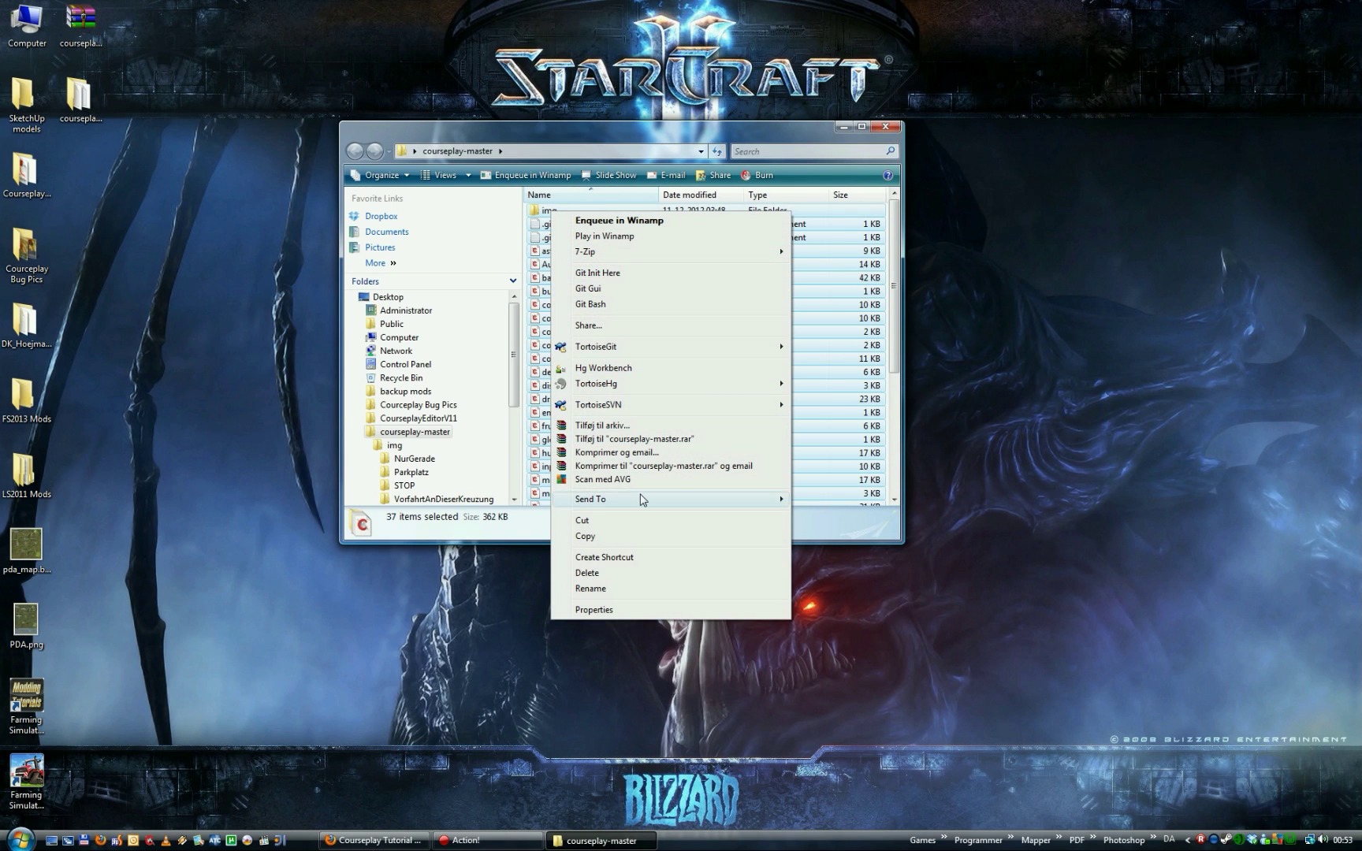
left_click(612, 425)
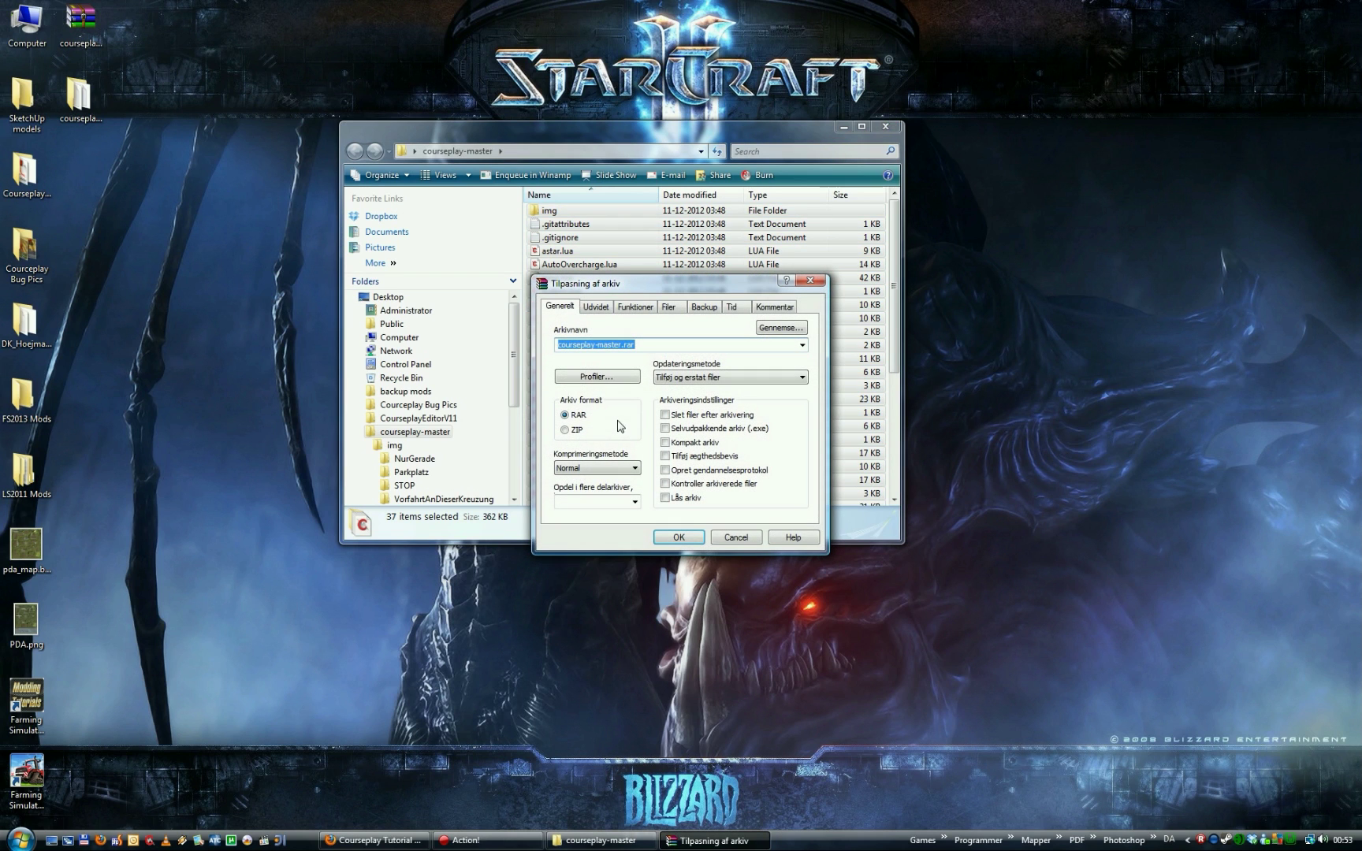
left_click_drag(651, 289, 616, 231)
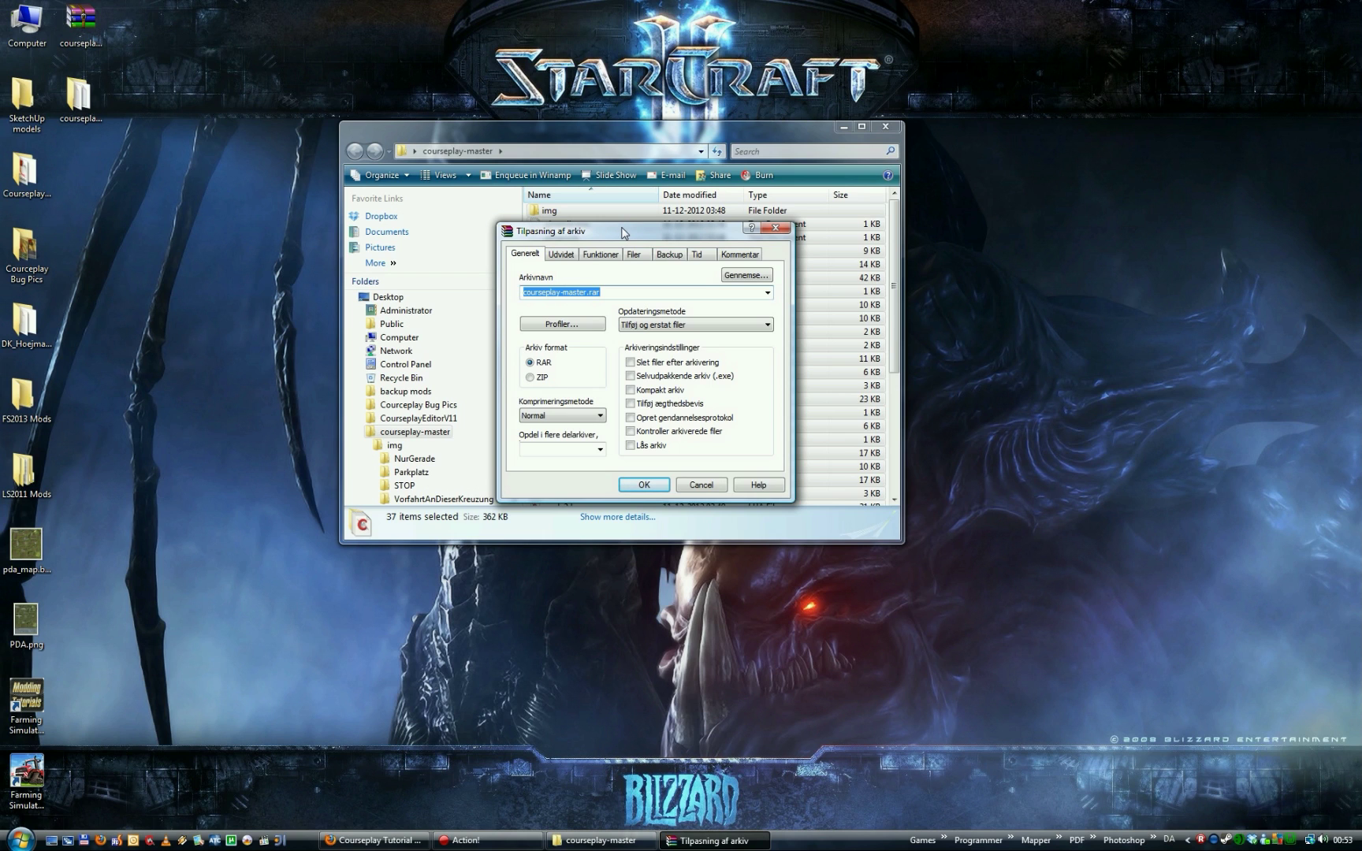
left_click_drag(621, 228, 633, 195)
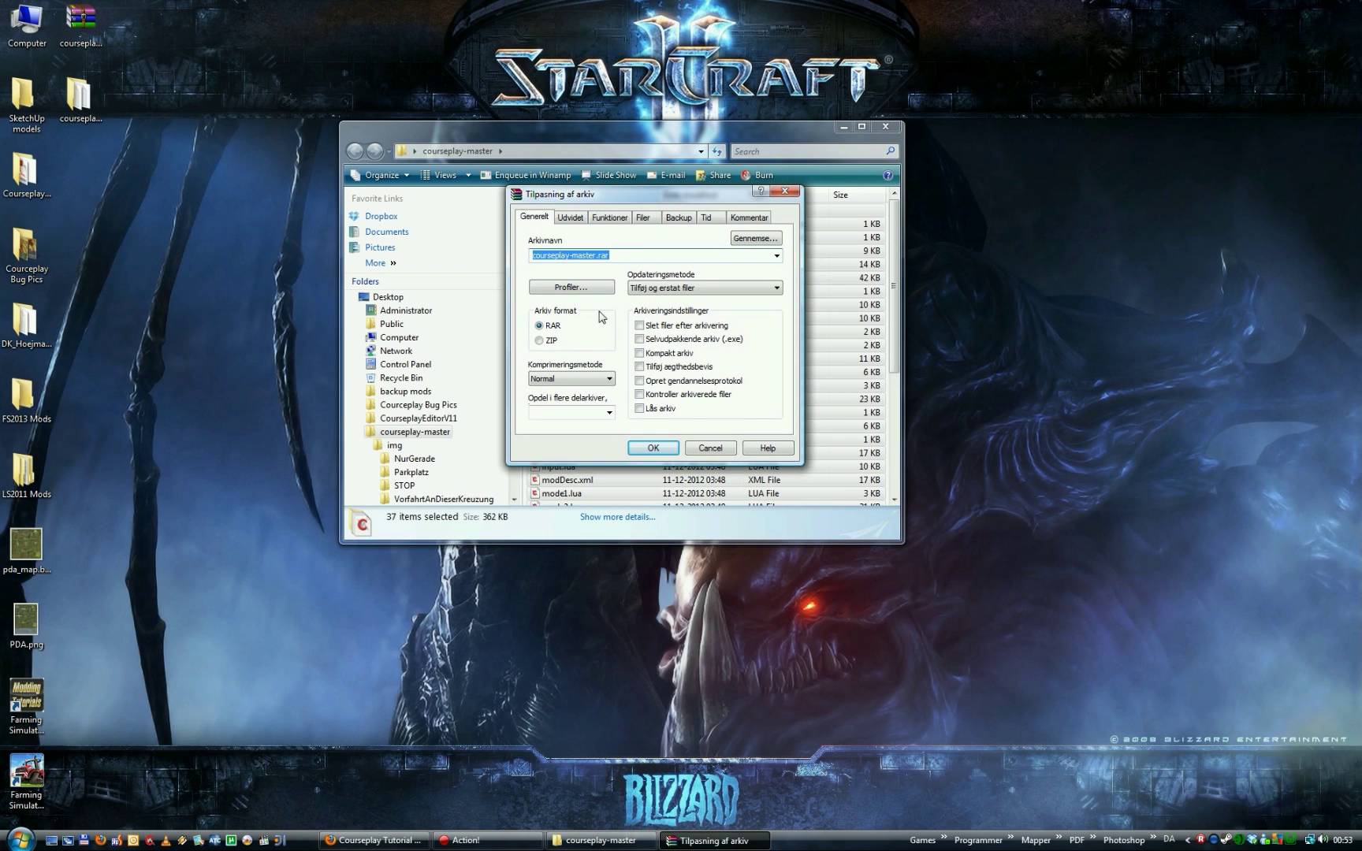
left_click(540, 342)
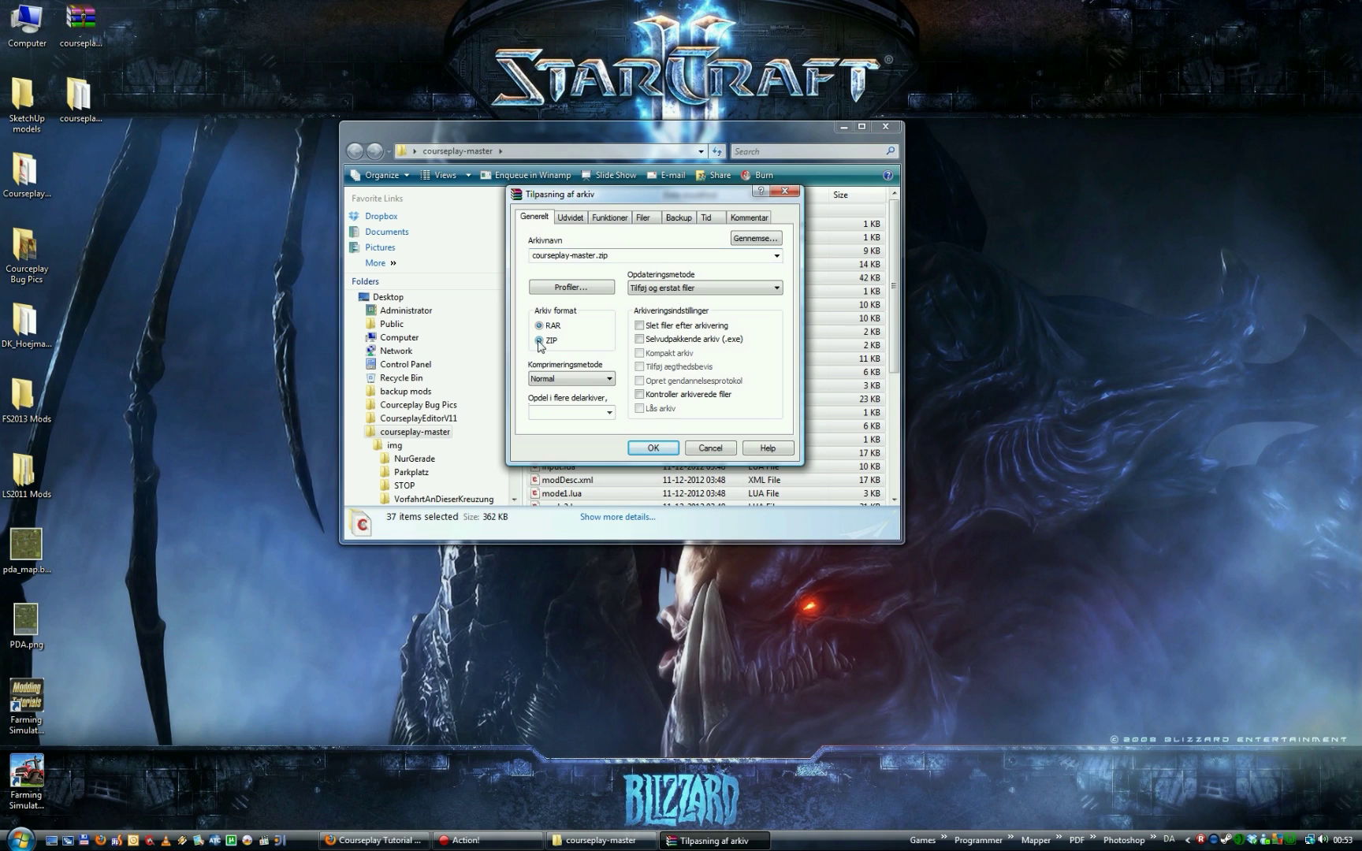
- Rename the archive to ZZZ_courseplay.zip and create it
double_click(569, 256)
left_click(570, 255)
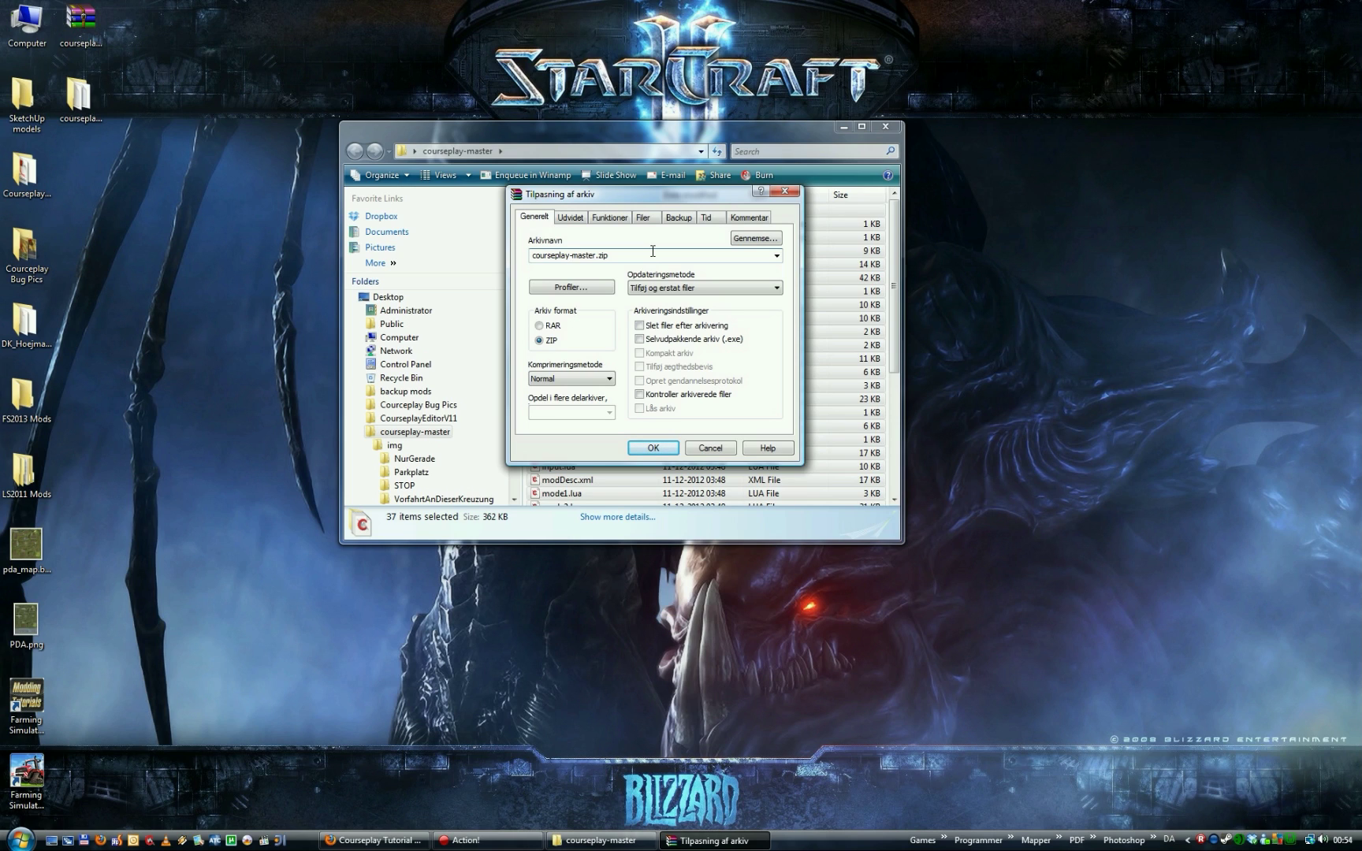
type("er")
key("Delete")
key("Delete")
key("Delete")
key("Delete")
key("Delete")
key("Delete")
key("Delete")
key("BackSpace")
key("BackSpace")
type("ZZZ_")
left_click(660, 450)
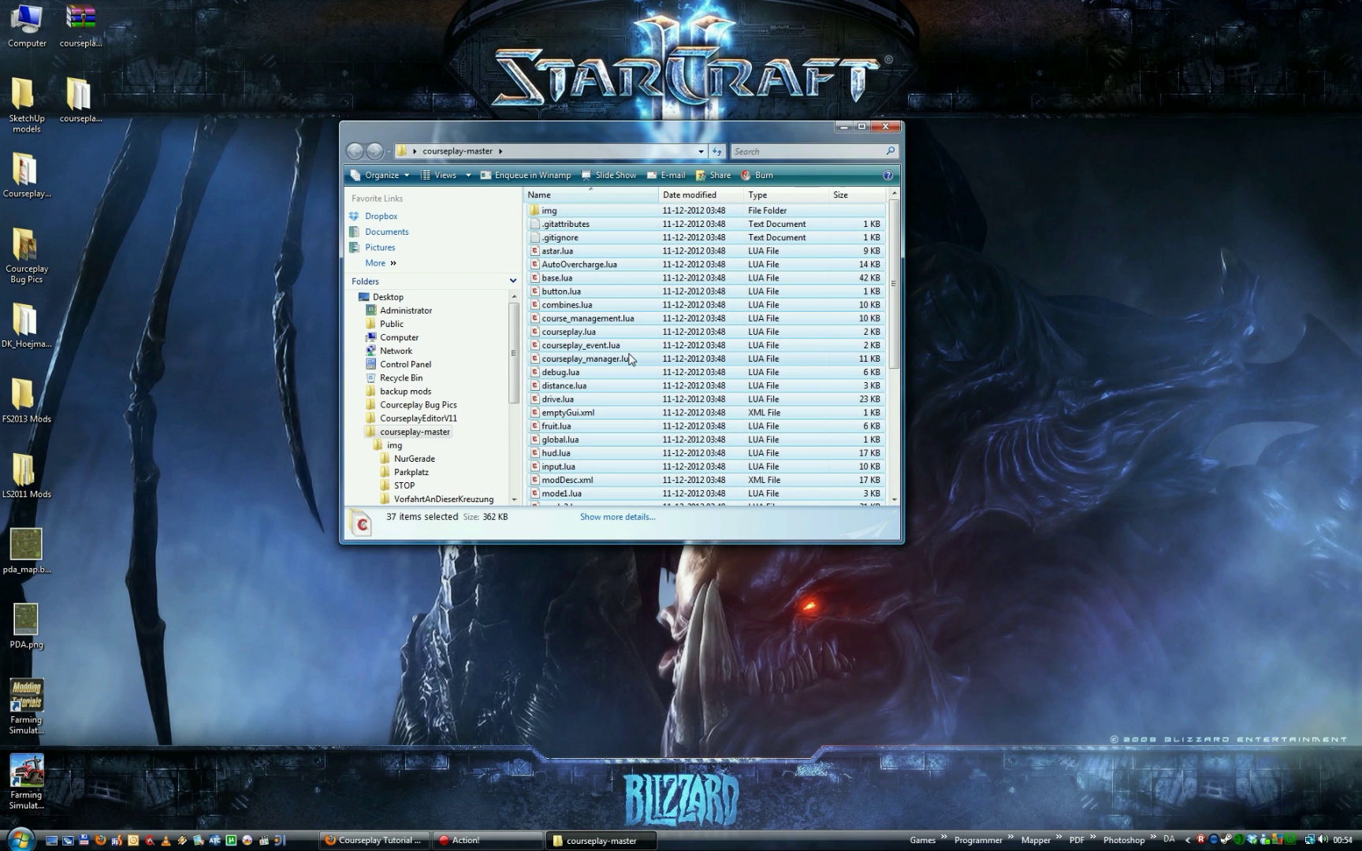
- Move ZZZ_courseplay.zip onto the desktop and close the courseplay-master window
left_click(630, 359)
scroll(630, 359, "down", 1)
scroll(630, 359, "down", 5)
left_click(579, 495)
left_click_drag(580, 501, 99, 207)
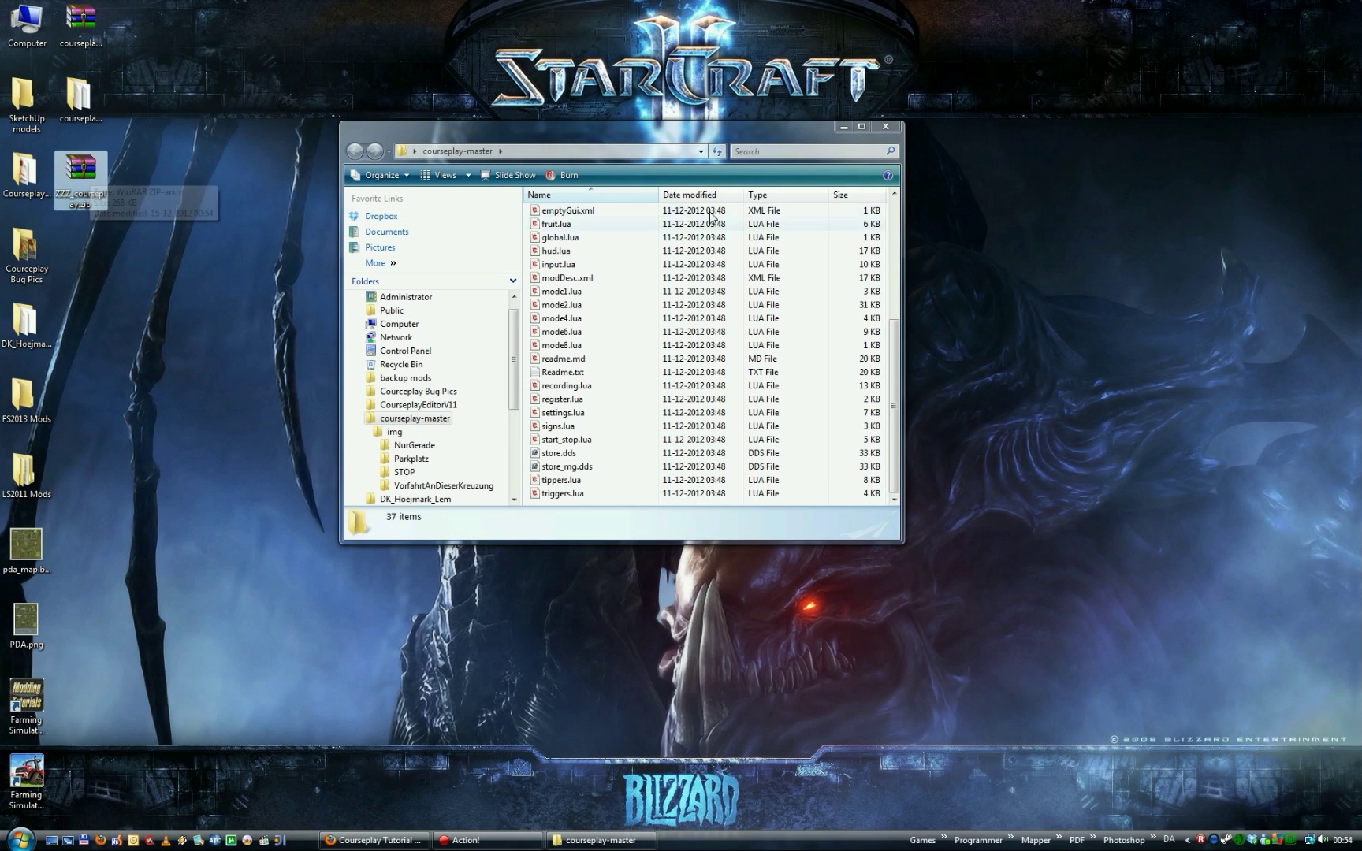
left_click(886, 128)
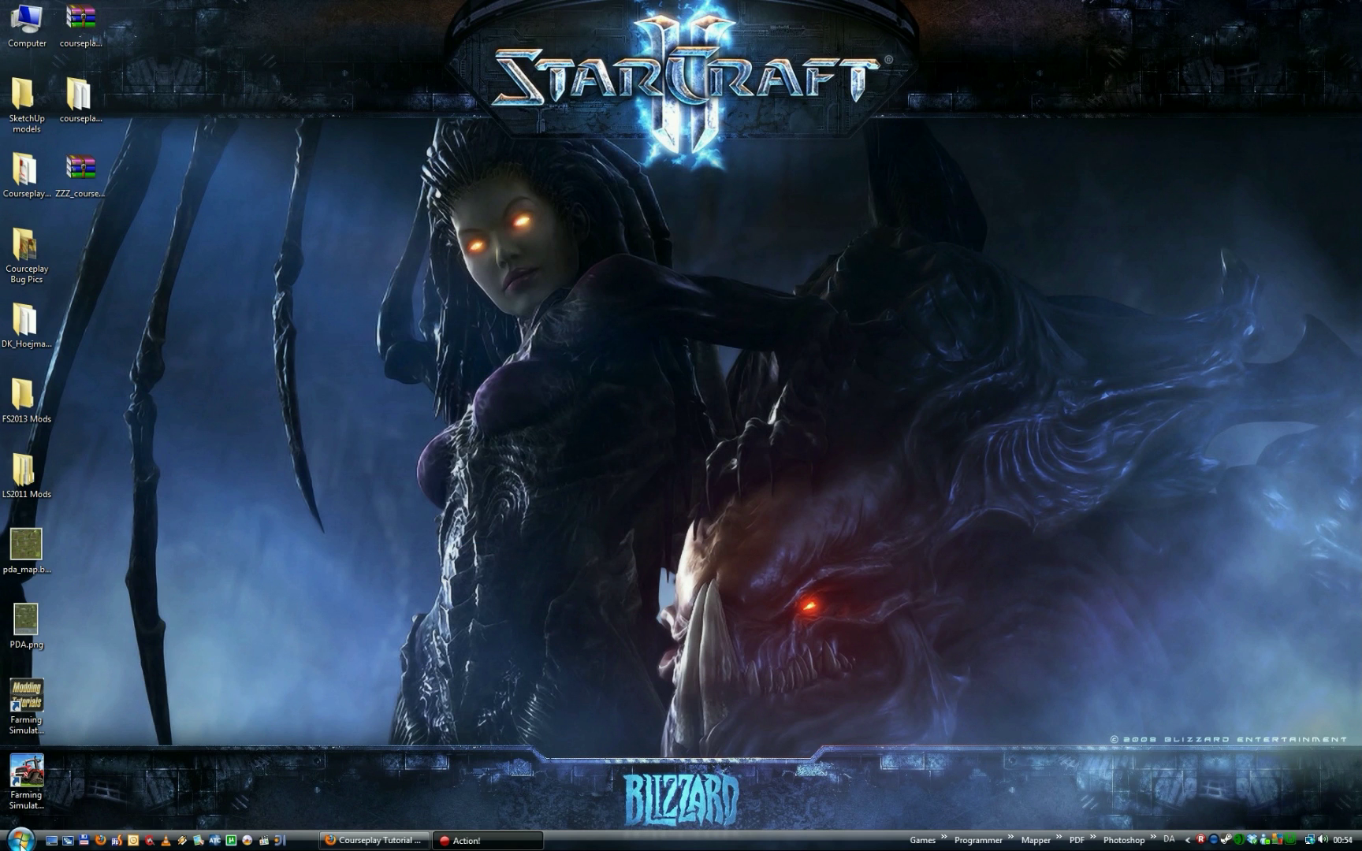
- Go to Documents > My Games > FarmingSimulator2013 > mods
left_click(20, 838)
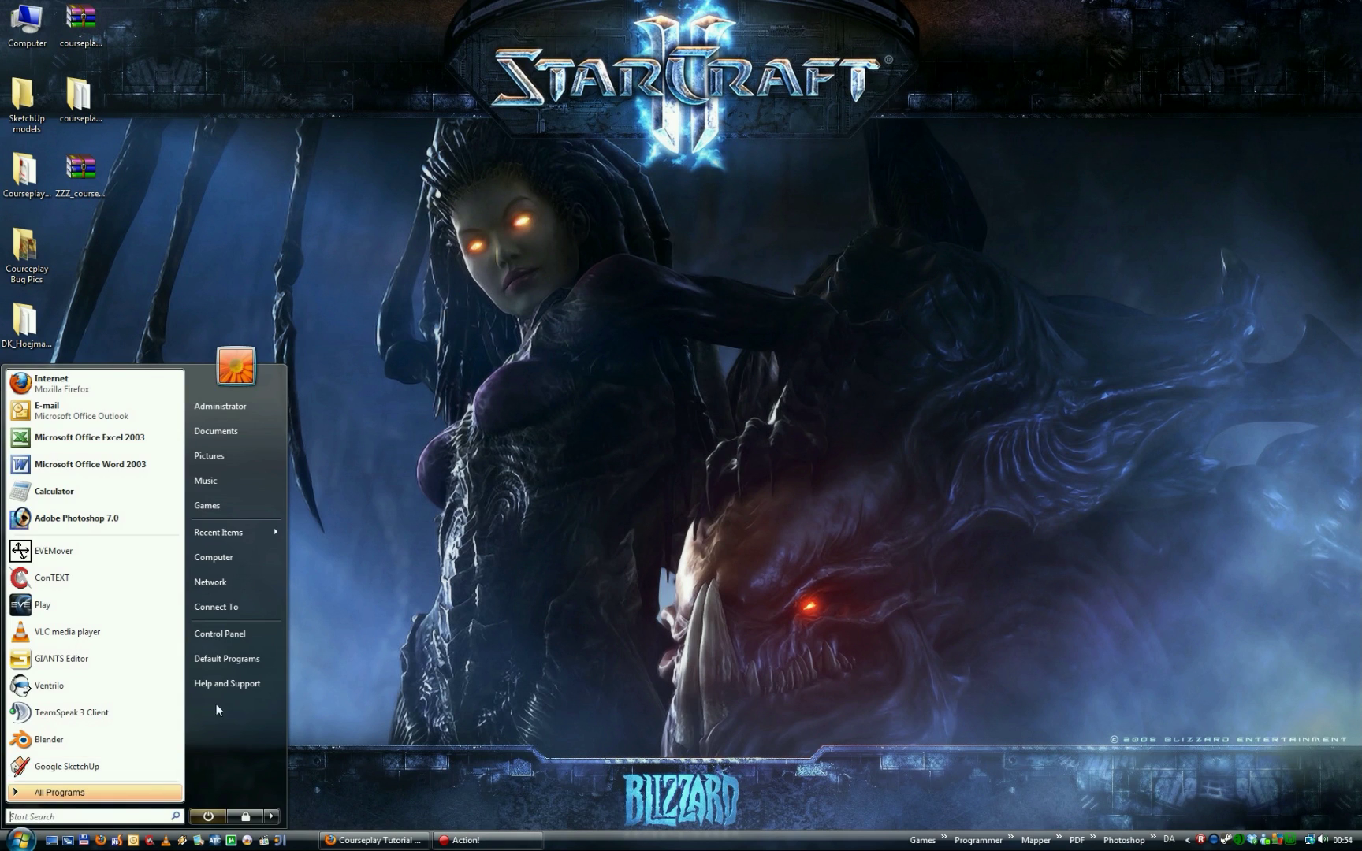
left_click(230, 430)
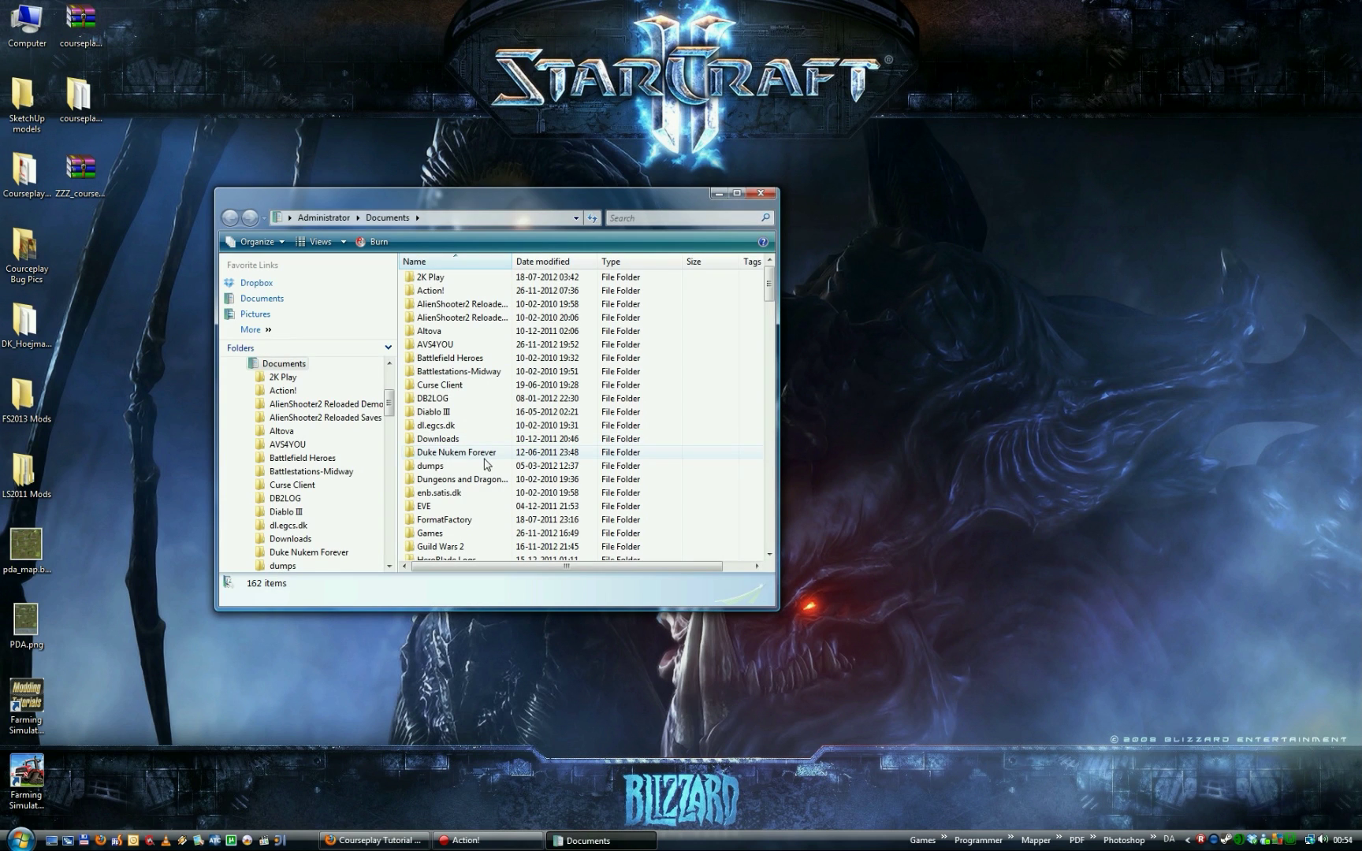
left_click(467, 453)
scroll(471, 457, "down", 4)
scroll(472, 457, "down", 2)
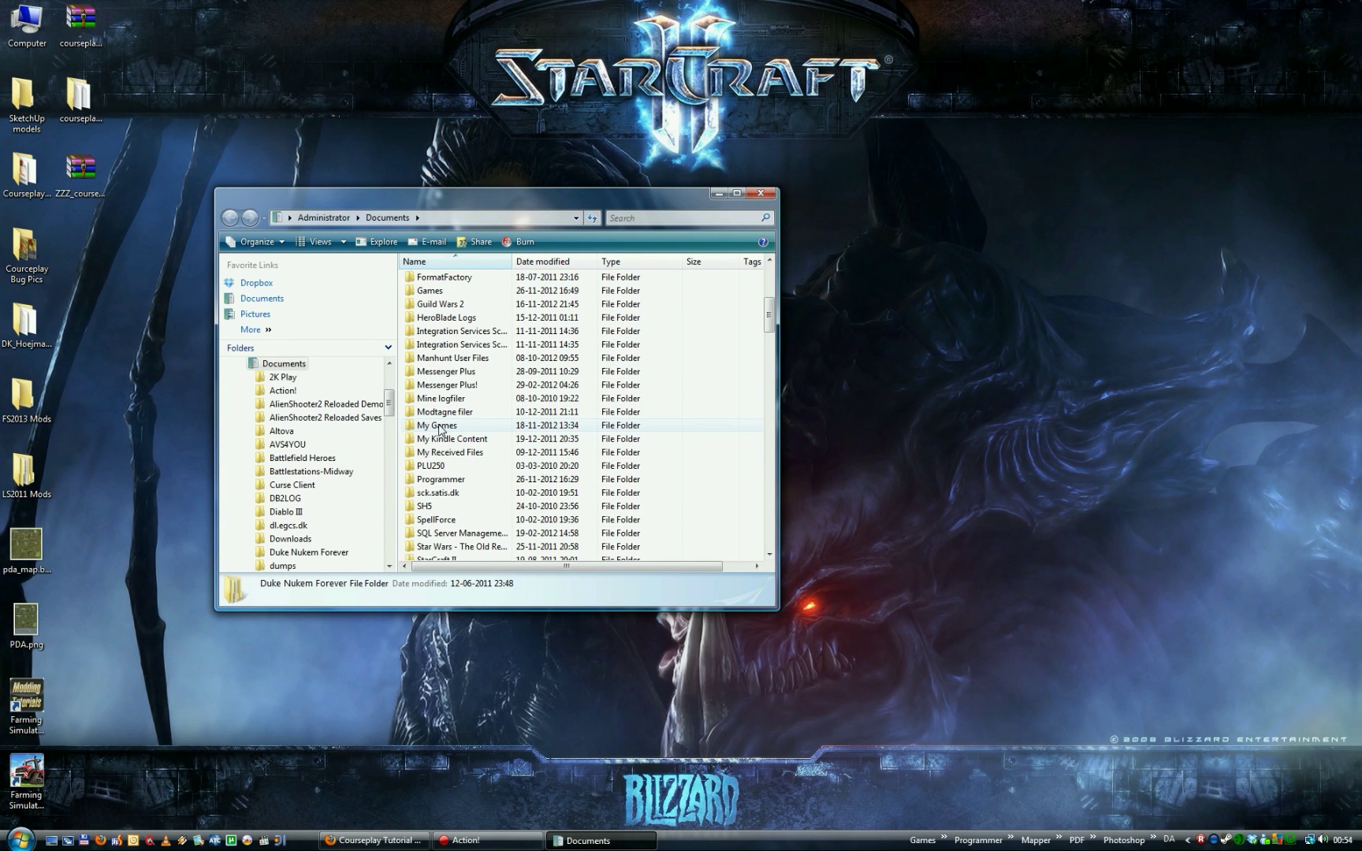
double_click(439, 426)
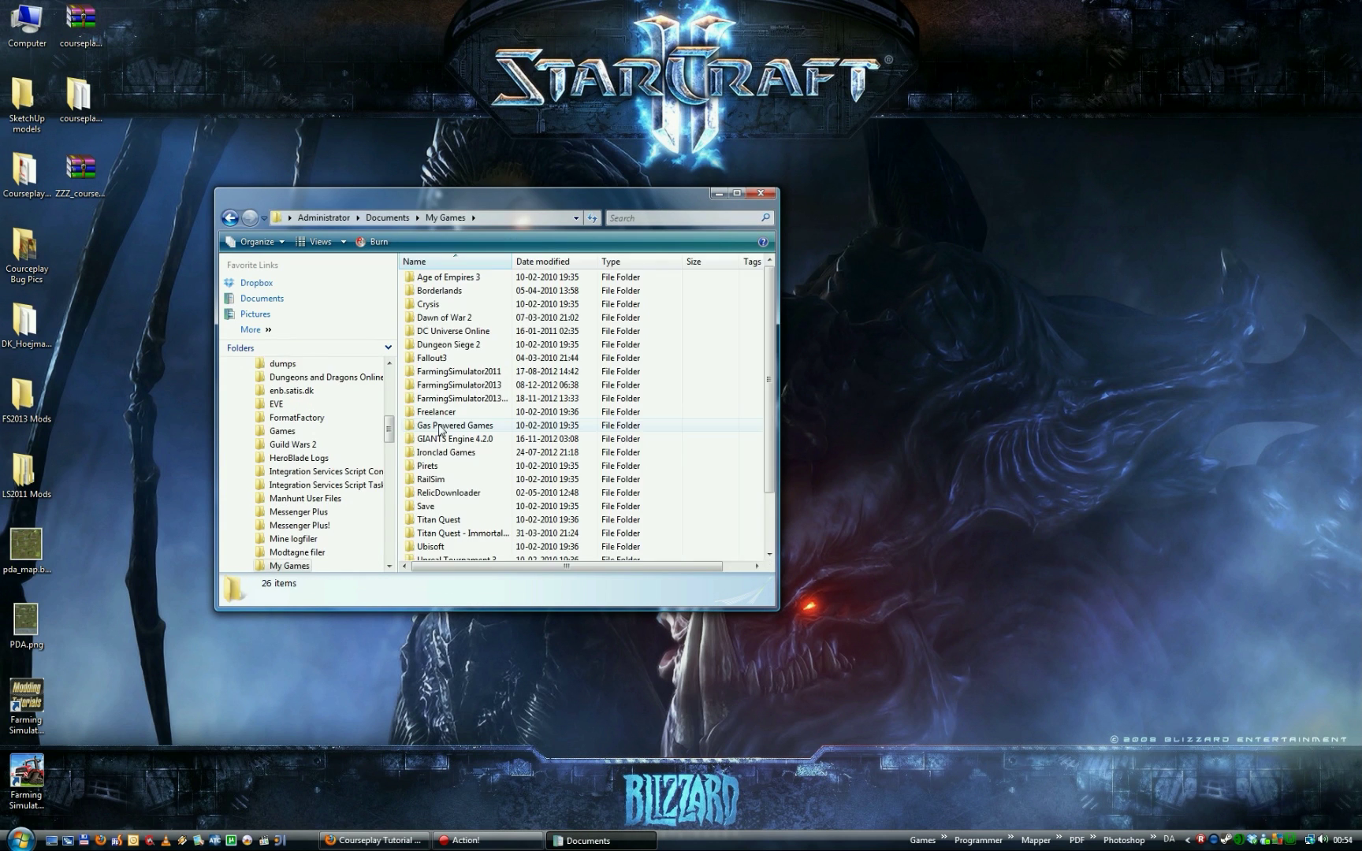
double_click(473, 385)
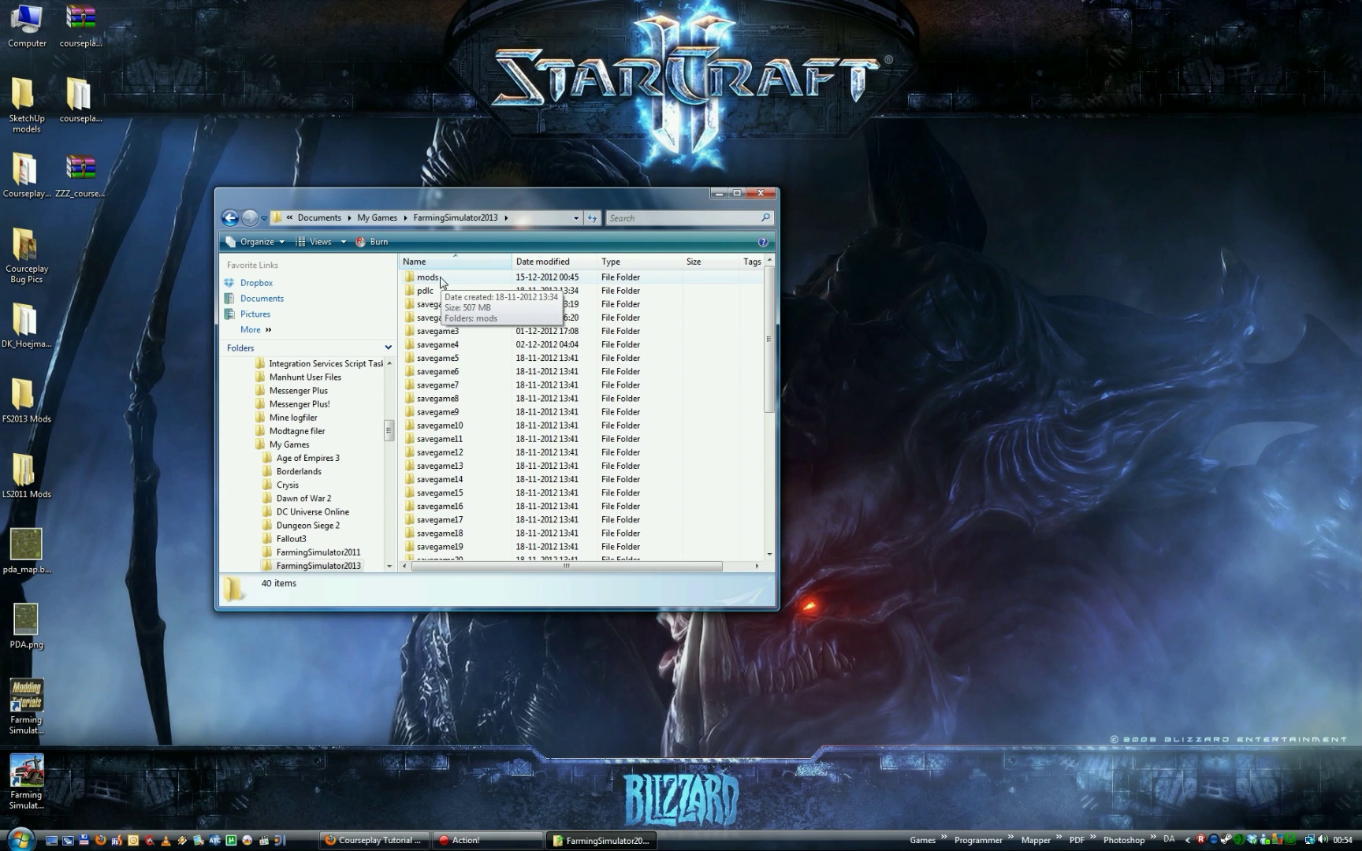
double_click(442, 282)
- Drag ZZZ_courseplay.zip from the desktop into the mods folder
left_click_drag(504, 195, 640, 104)
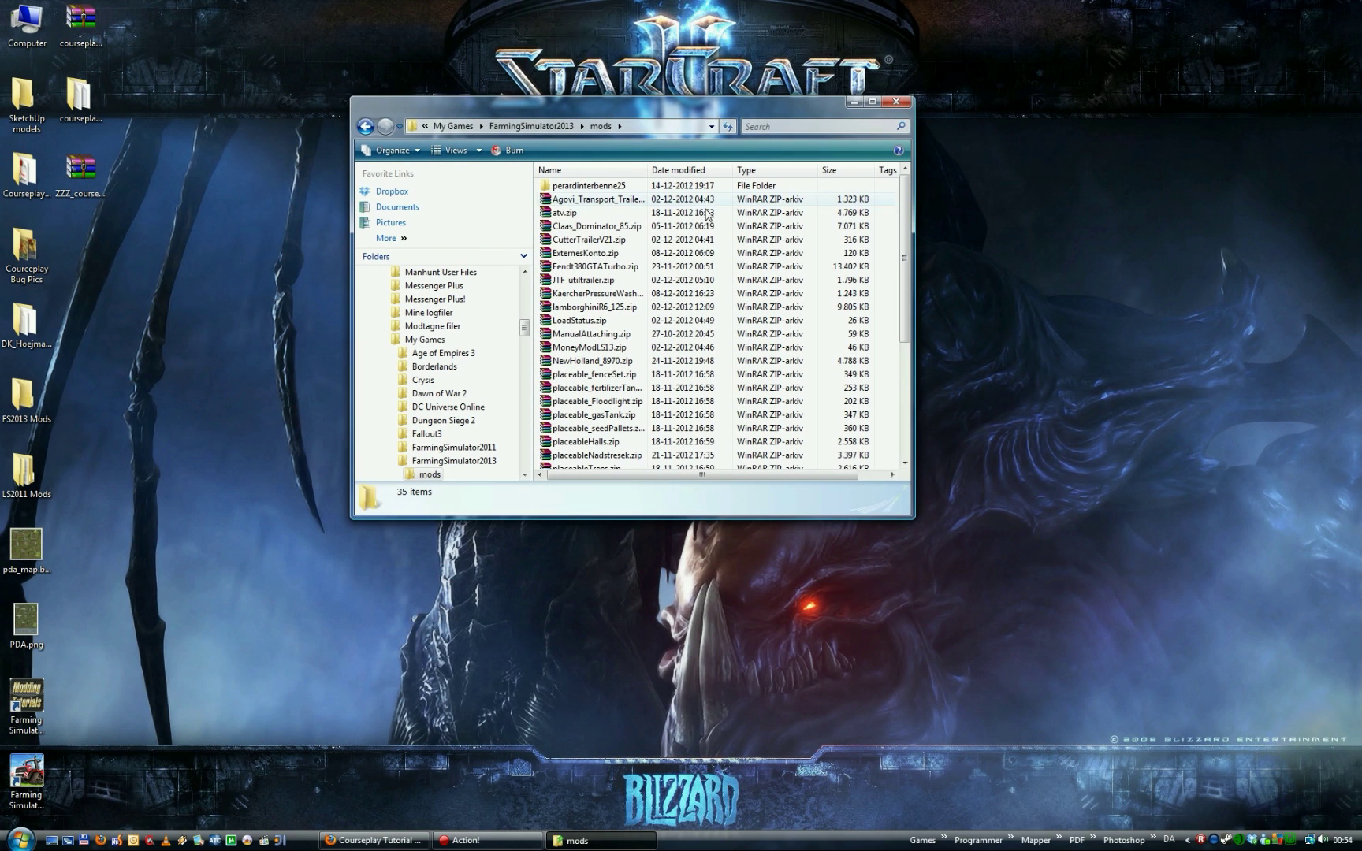
left_click_drag(905, 249, 906, 362)
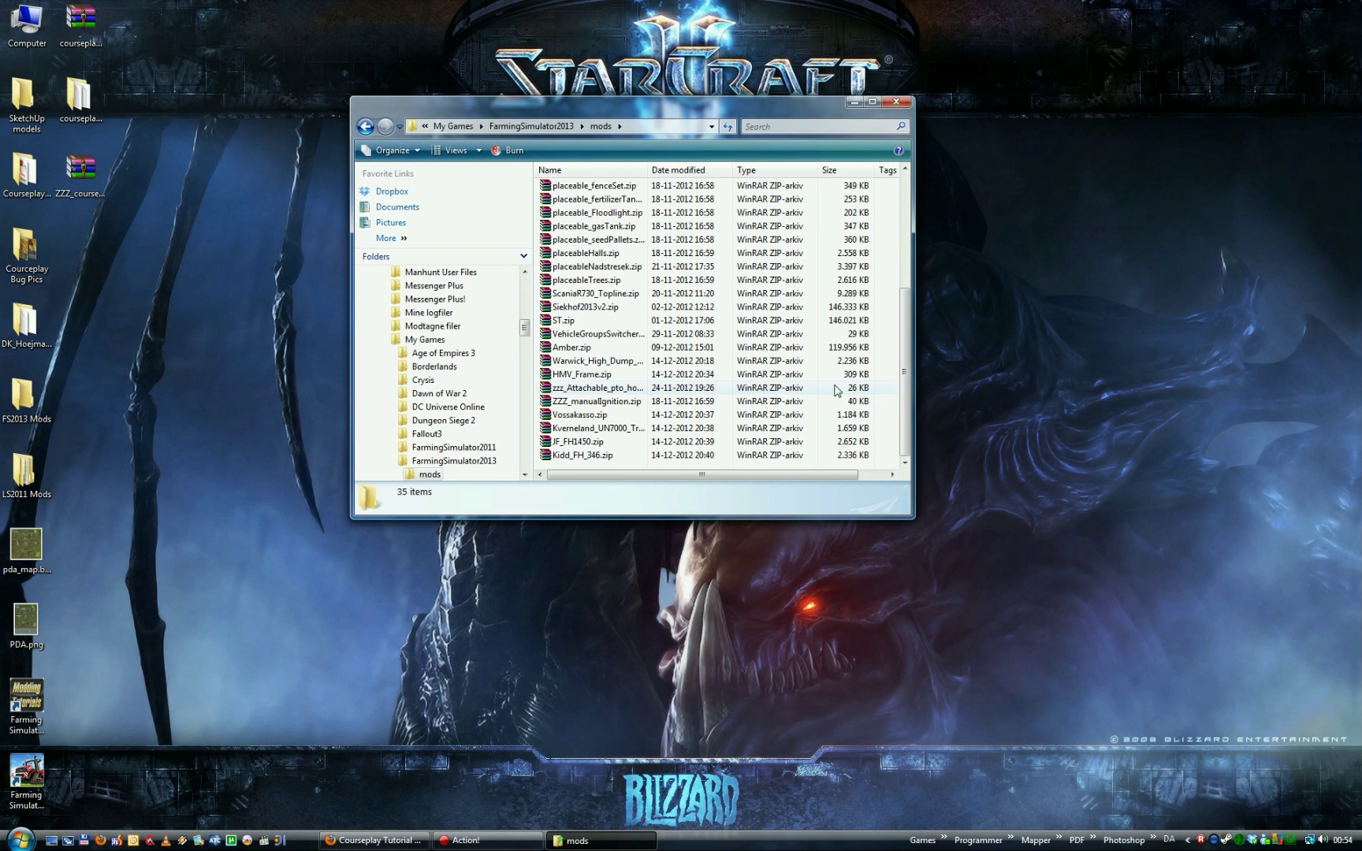
left_click_drag(64, 155, 604, 466)
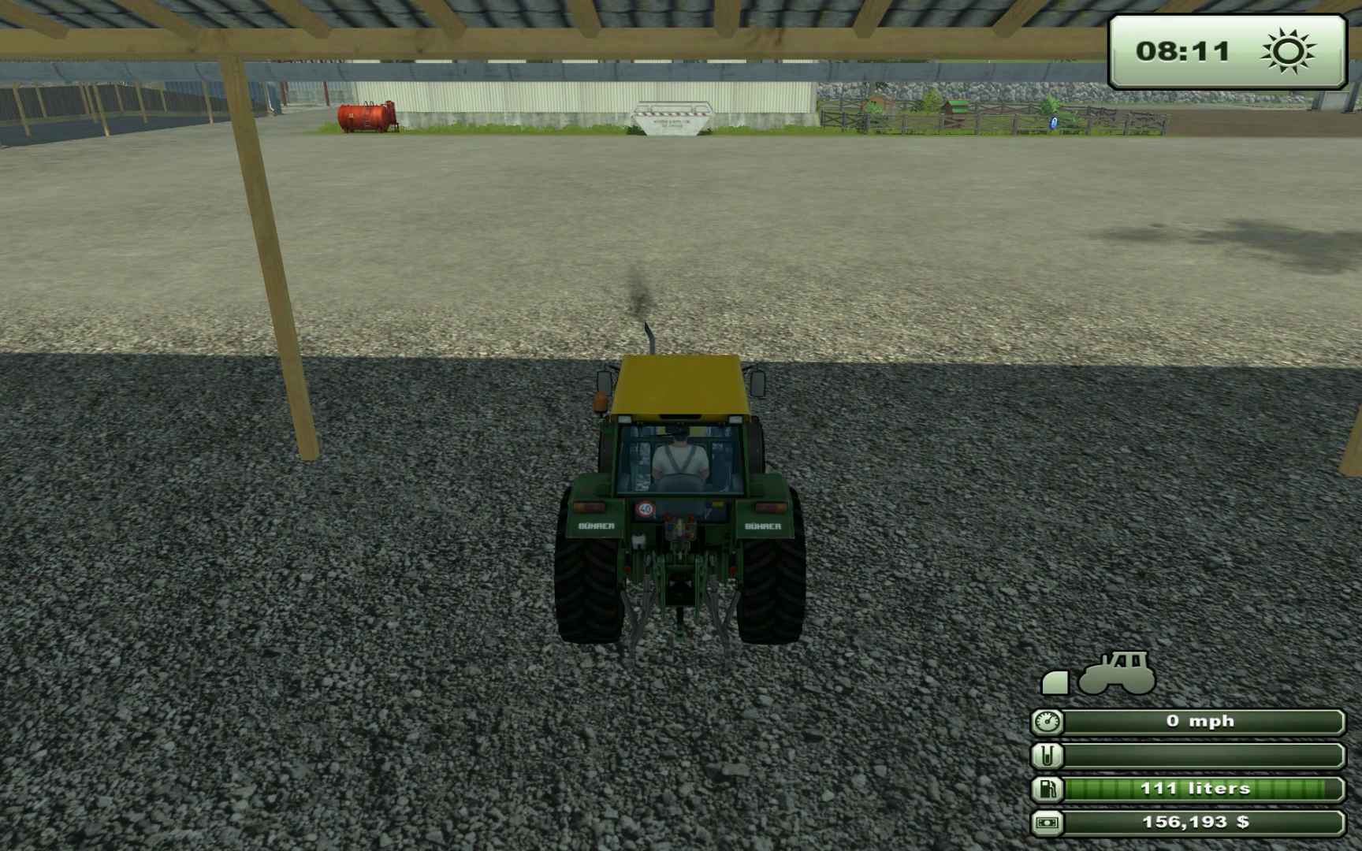
- Right-click in the tractor to show the Courseplay control HUD
right_click(682, 430)
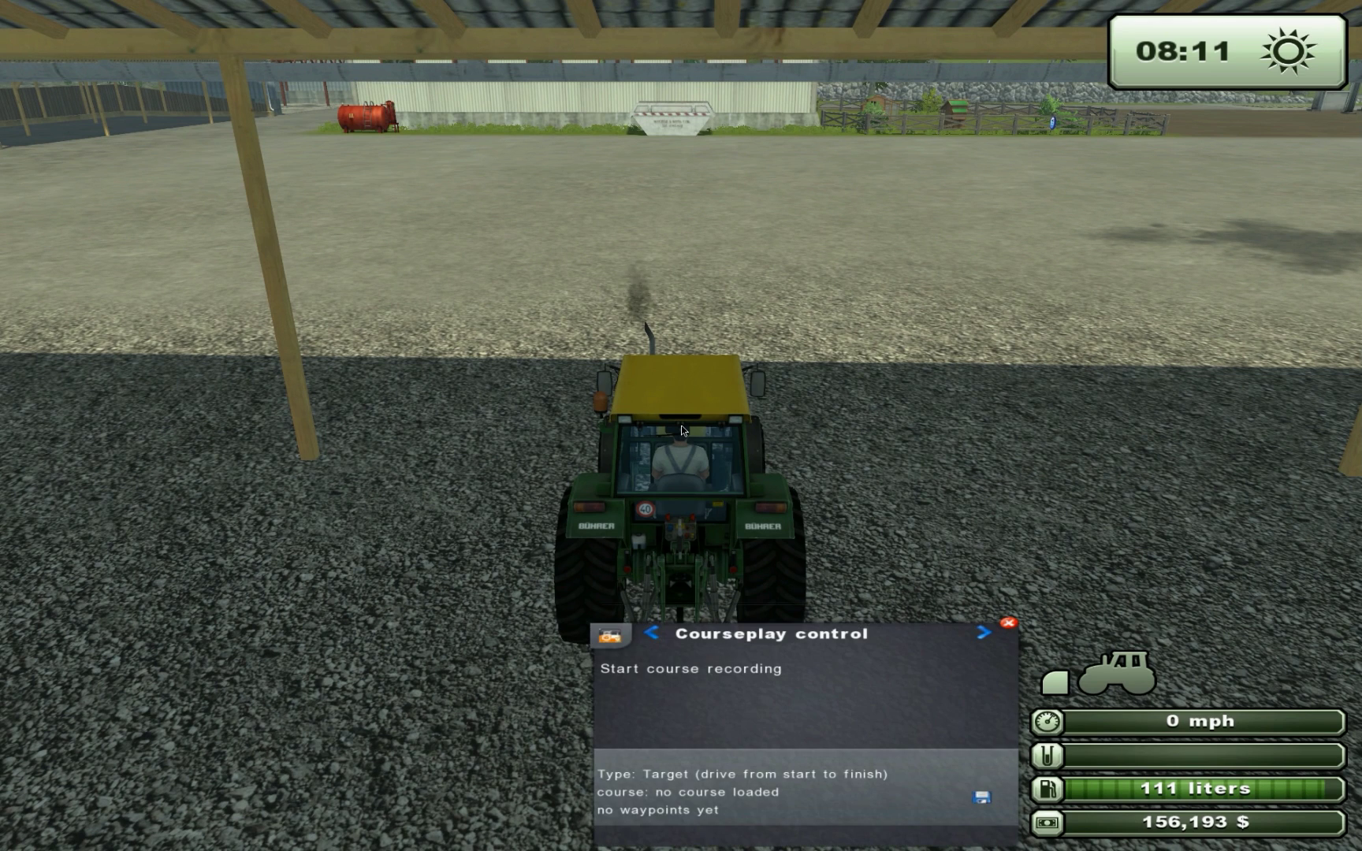